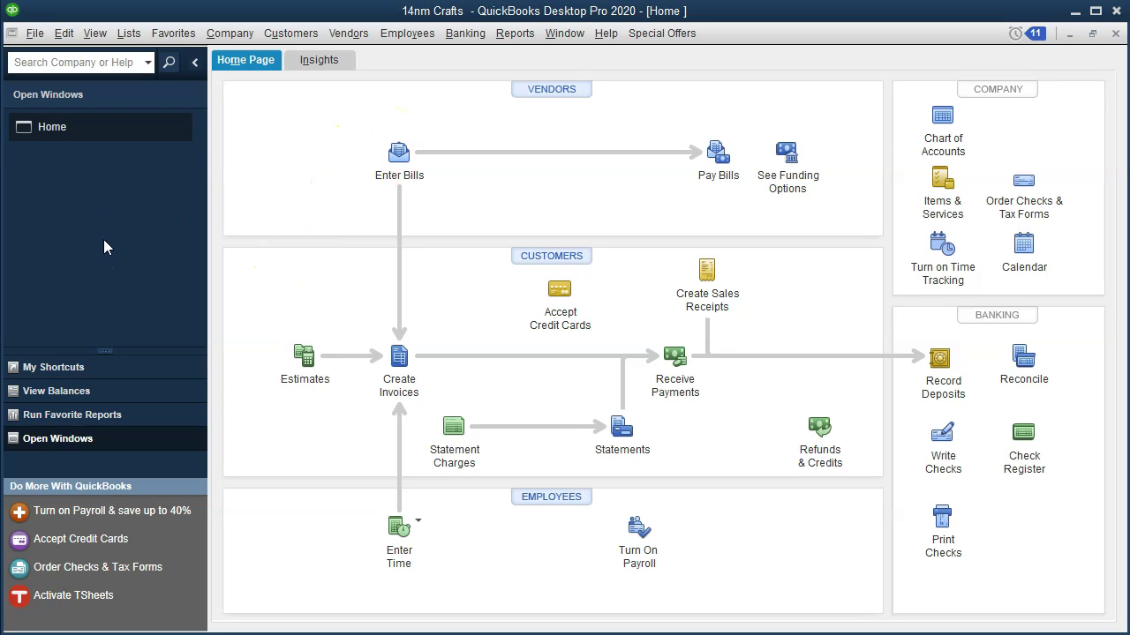
# Show the open window list and open the Trial Balance report.
pyautogui.click(94, 33)
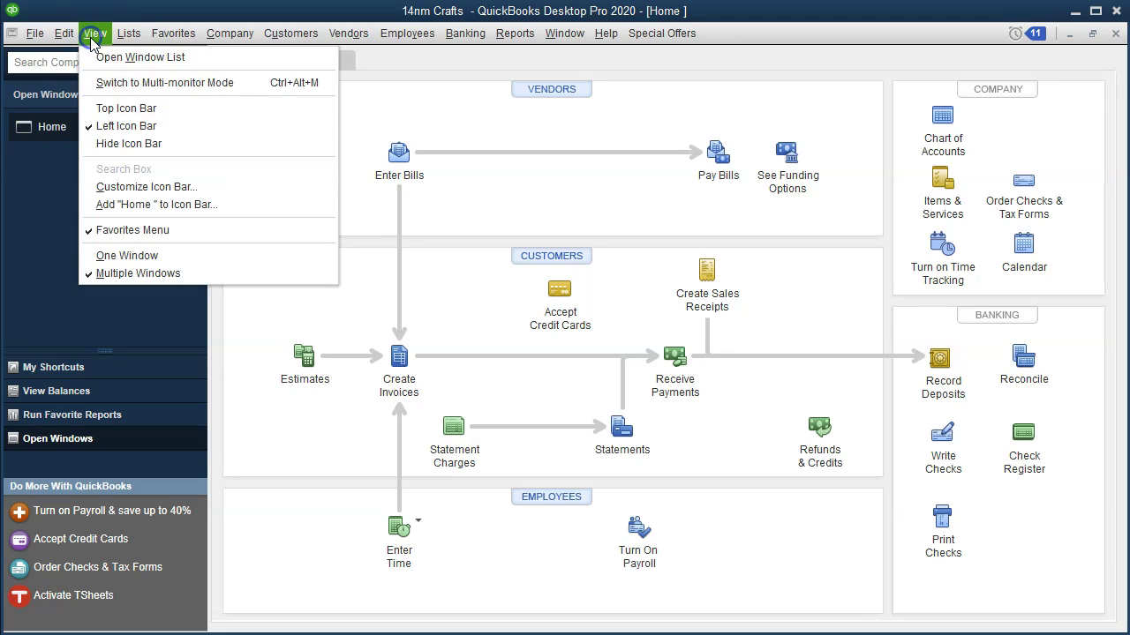
pyautogui.click(155, 58)
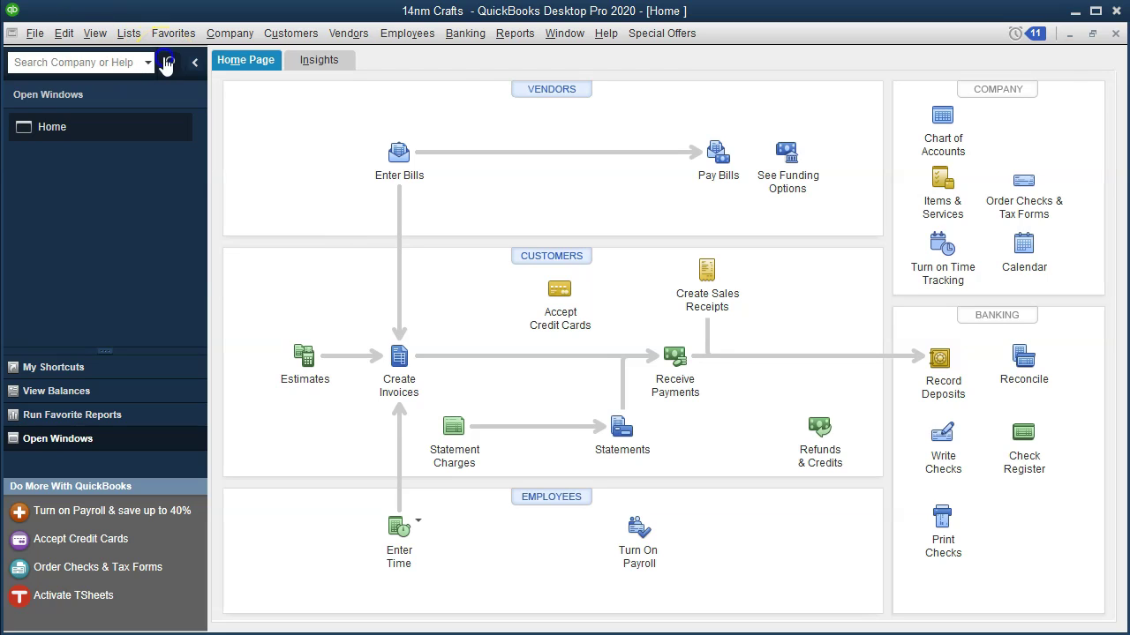
pyautogui.click(515, 37)
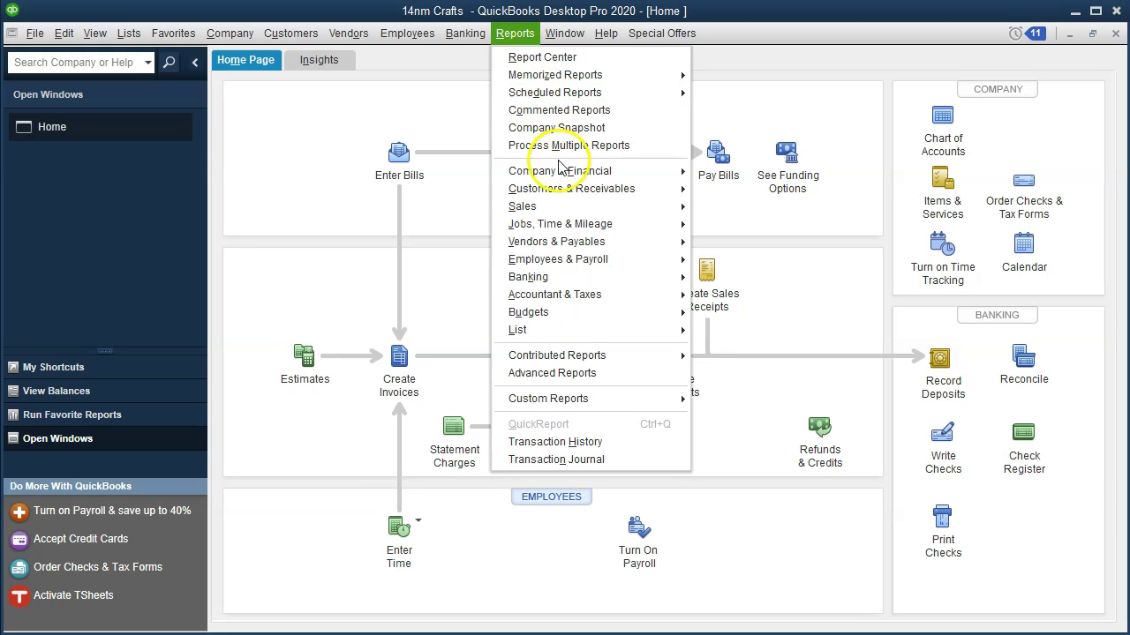
pyautogui.moveTo(628, 294)
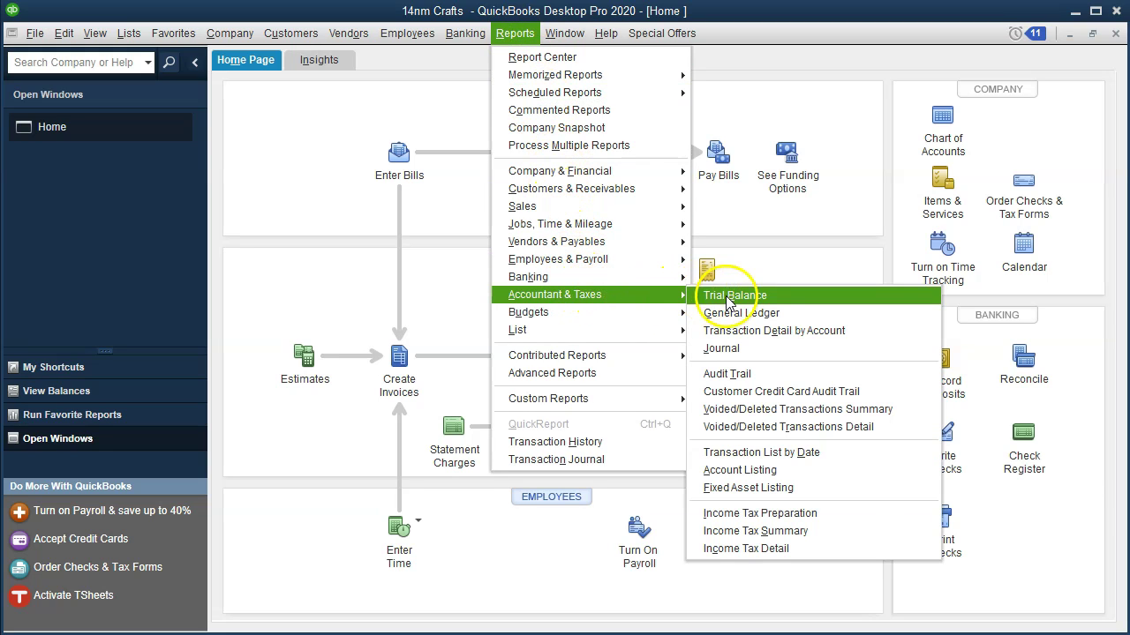
pyautogui.click(768, 298)
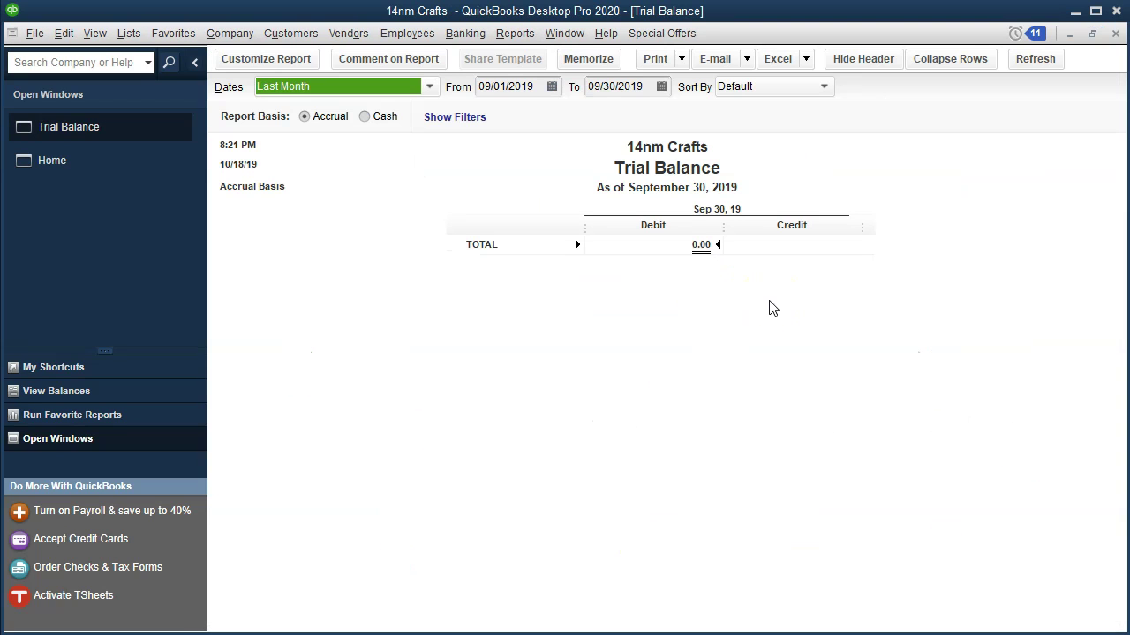
# Set the Trial Balance date range from 01/01/2020 to 12/31/2020.
pyautogui.press('Tab')
pyautogui.write('01/01/2020')
pyautogui.press('Tab')
pyautogui.write('12312020')
pyautogui.press('Tab')
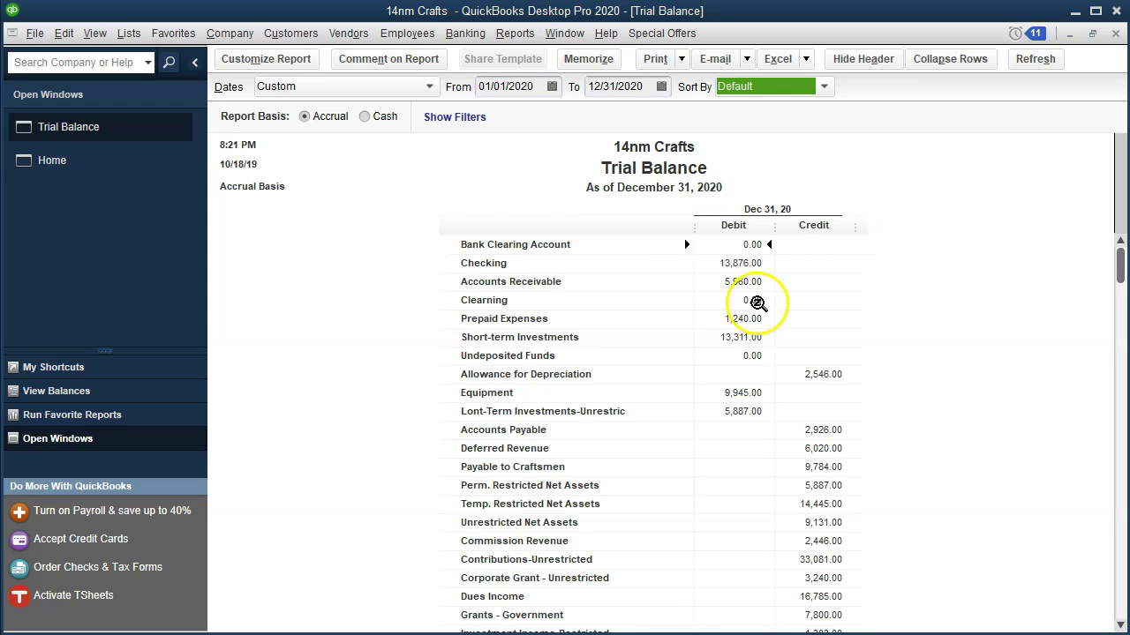
# Customize the Trial Balance report by setting its label font to size 11 and applying the change to all related fonts.
pyautogui.click(283, 71)
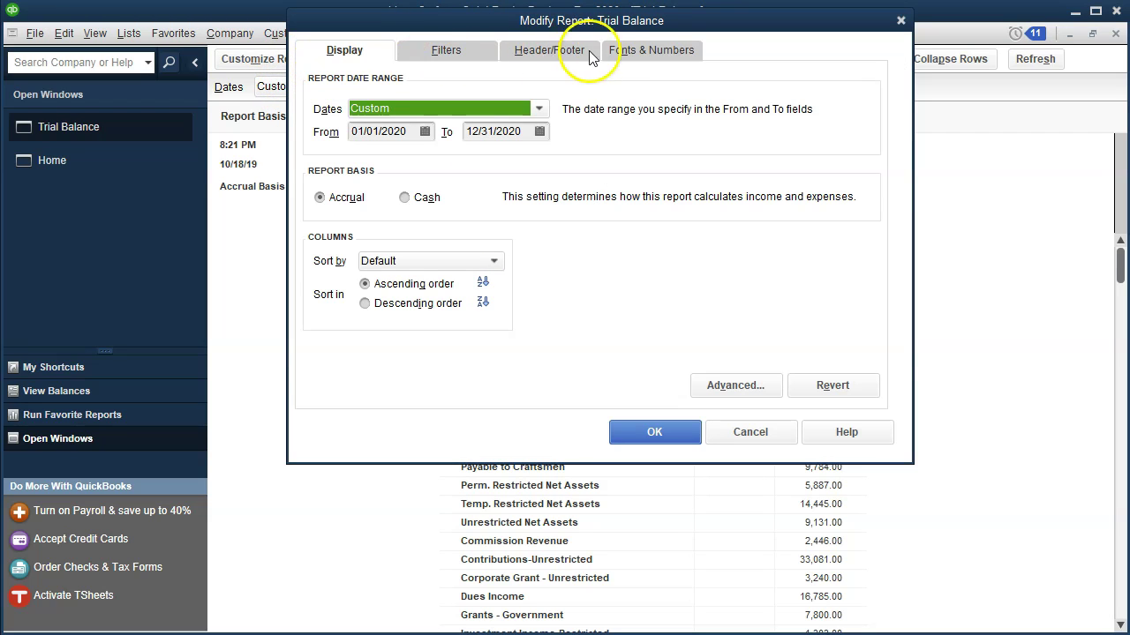
pyautogui.click(631, 50)
pyautogui.click(547, 284)
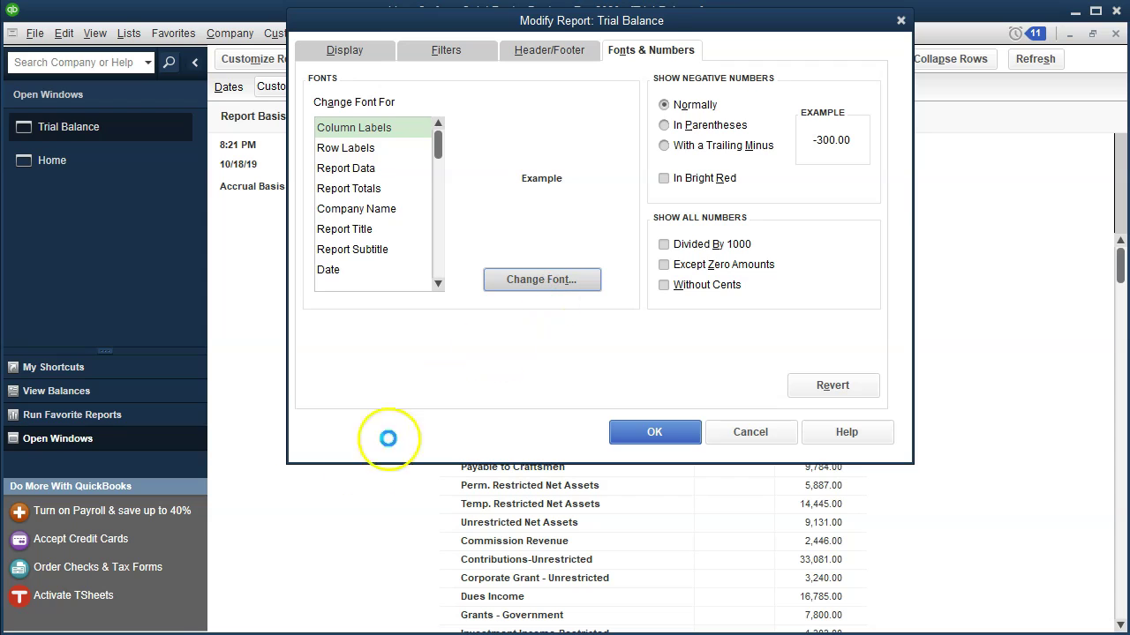
pyautogui.click(553, 204)
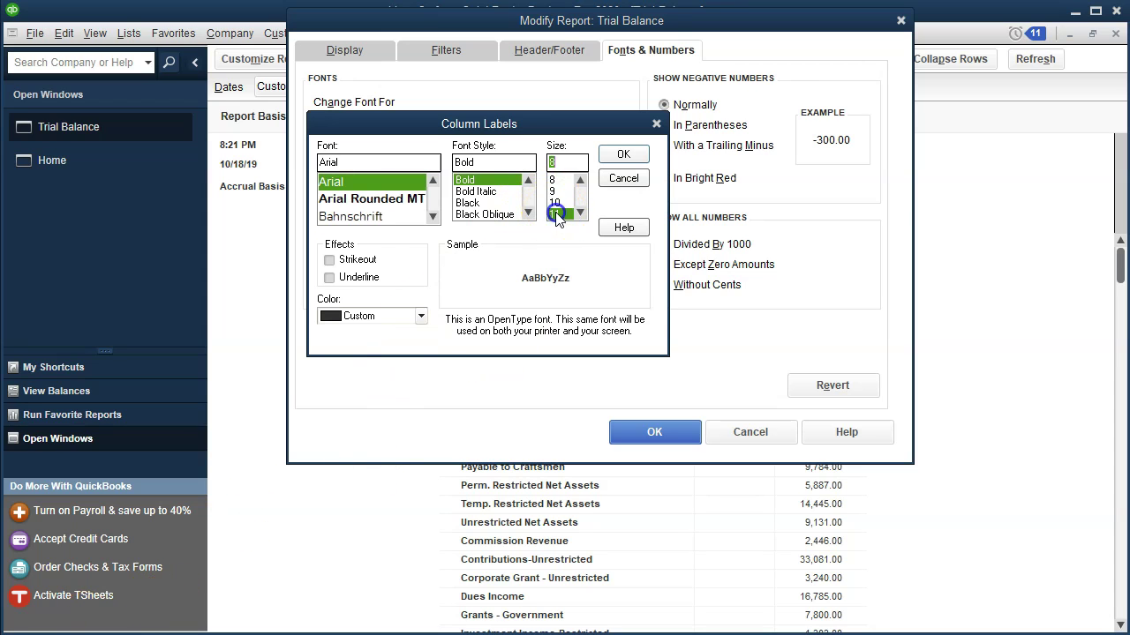
pyautogui.click(624, 154)
pyautogui.click(484, 135)
pyautogui.click(654, 432)
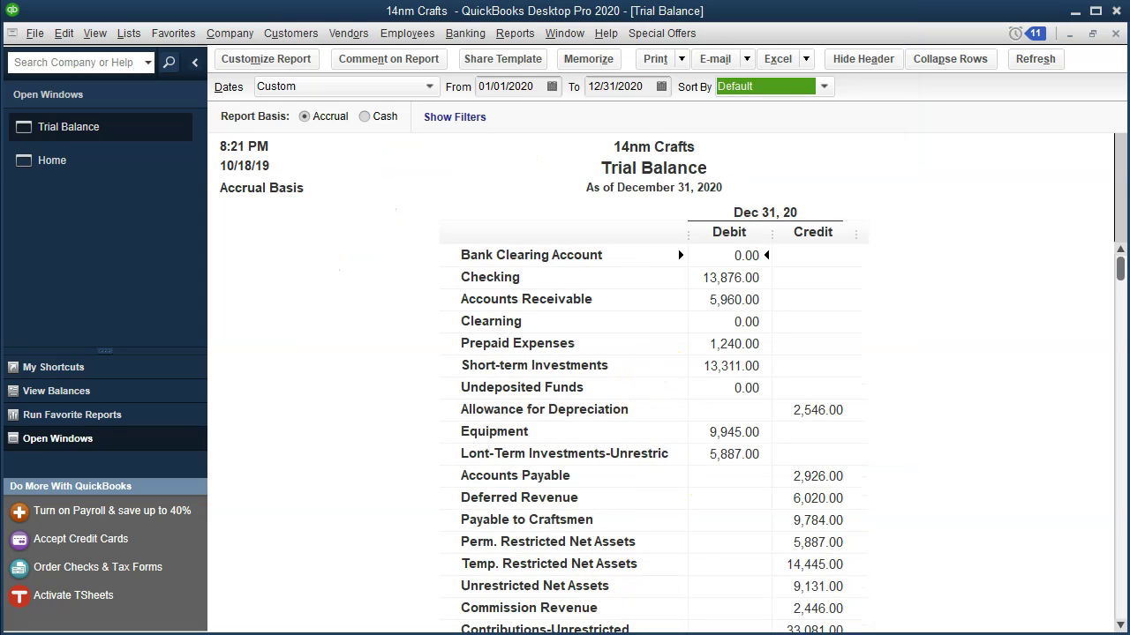
# Switch to the Excel workbook and examine item 6 of the Not For Profit problem data, the short-term investments sold.
pyautogui.click(578, 618)
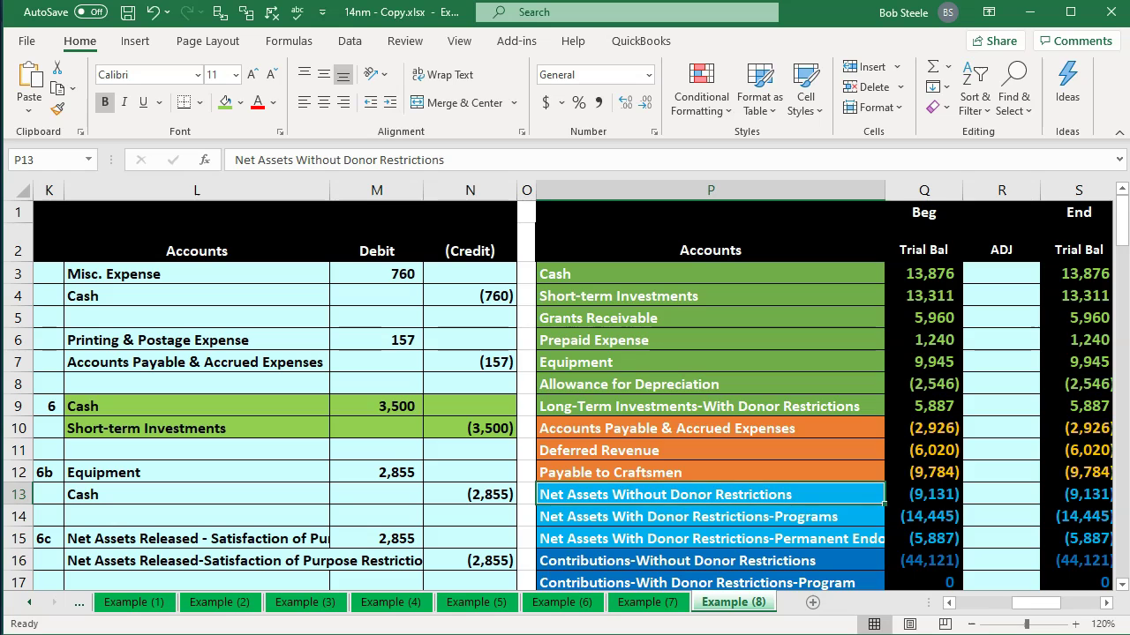
pyautogui.click(406, 524)
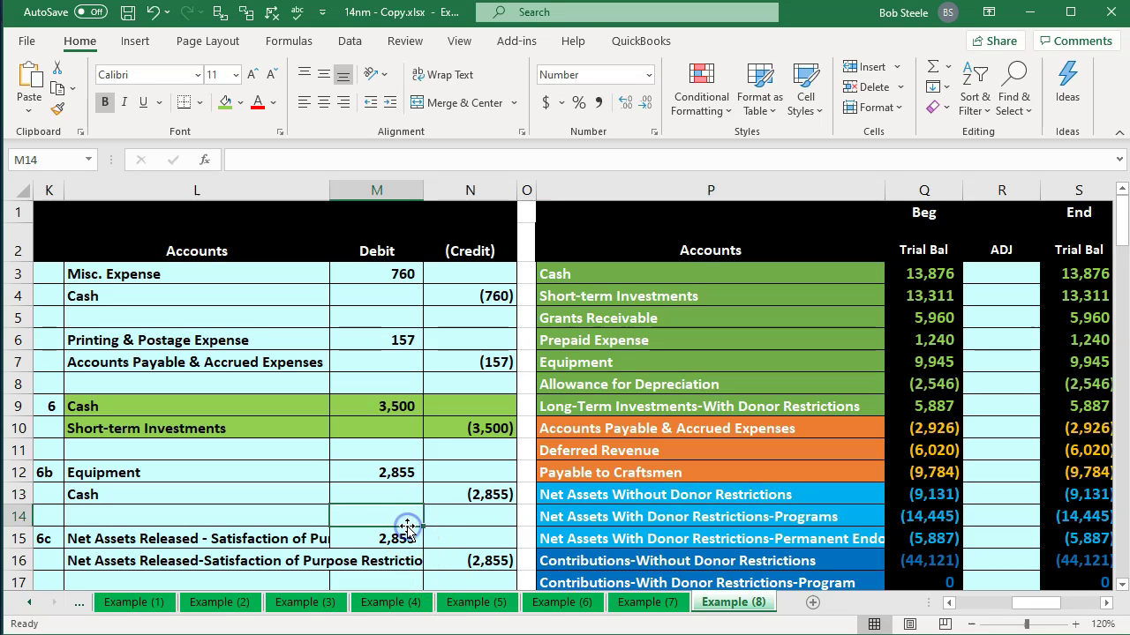
pyautogui.press('Left')
pyautogui.press('Left')
pyautogui.press('Left')
pyautogui.press('Left')
pyautogui.press('Left')
pyautogui.press('Left')
pyautogui.press('Left')
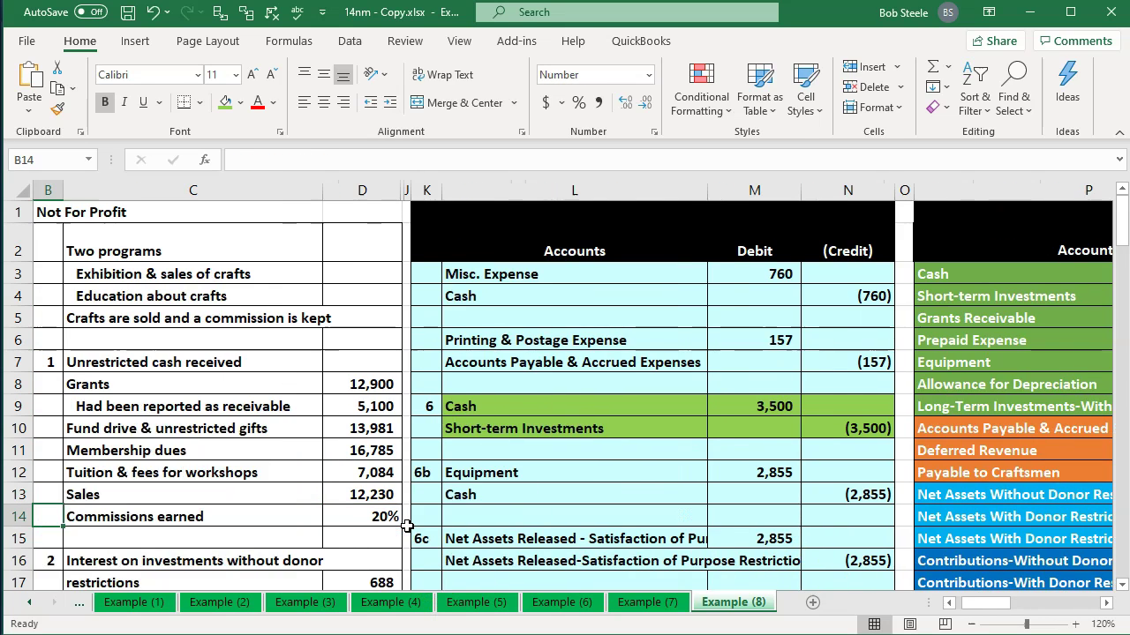
pyautogui.scroll(-8, 406, 525)
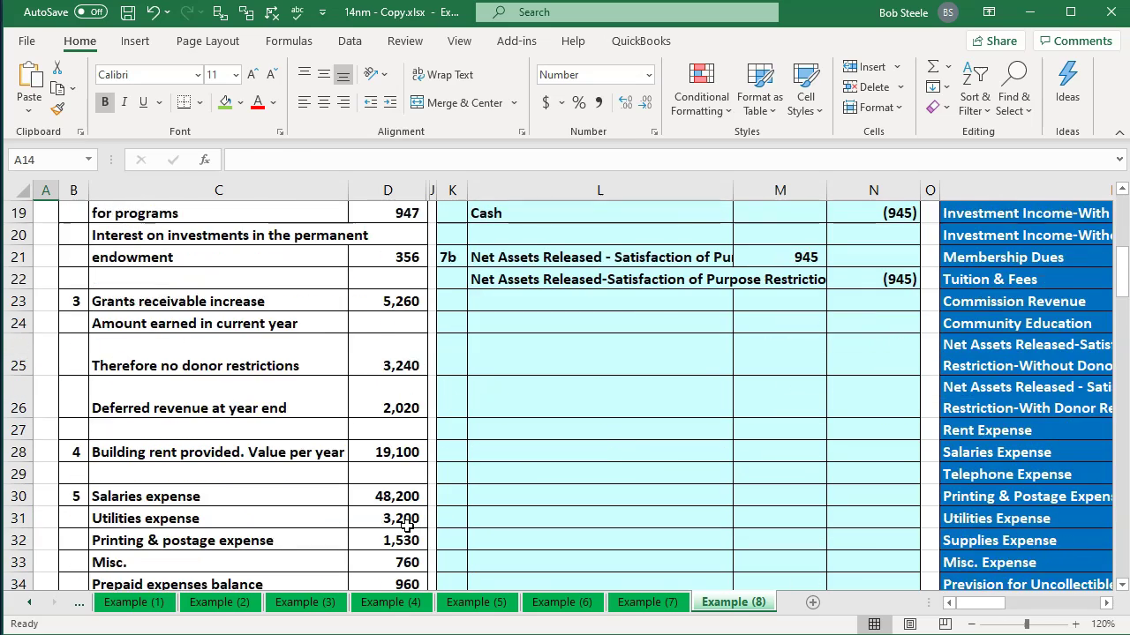
pyautogui.scroll(-1, 406, 525)
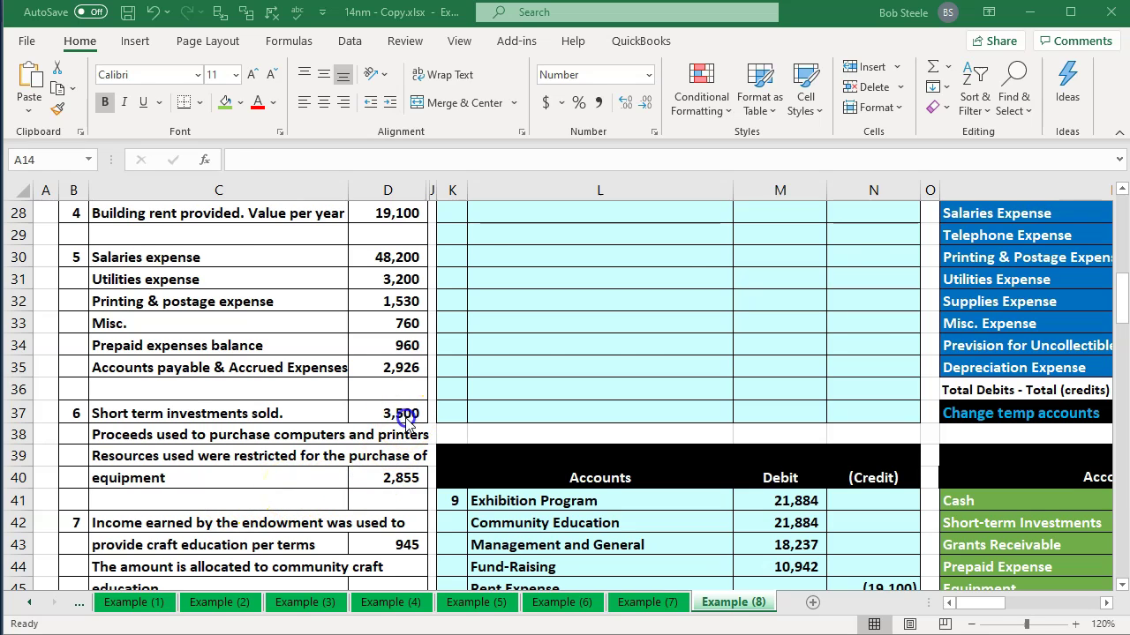
pyautogui.press('BackSpace')
pyautogui.scroll(4, 590, 467)
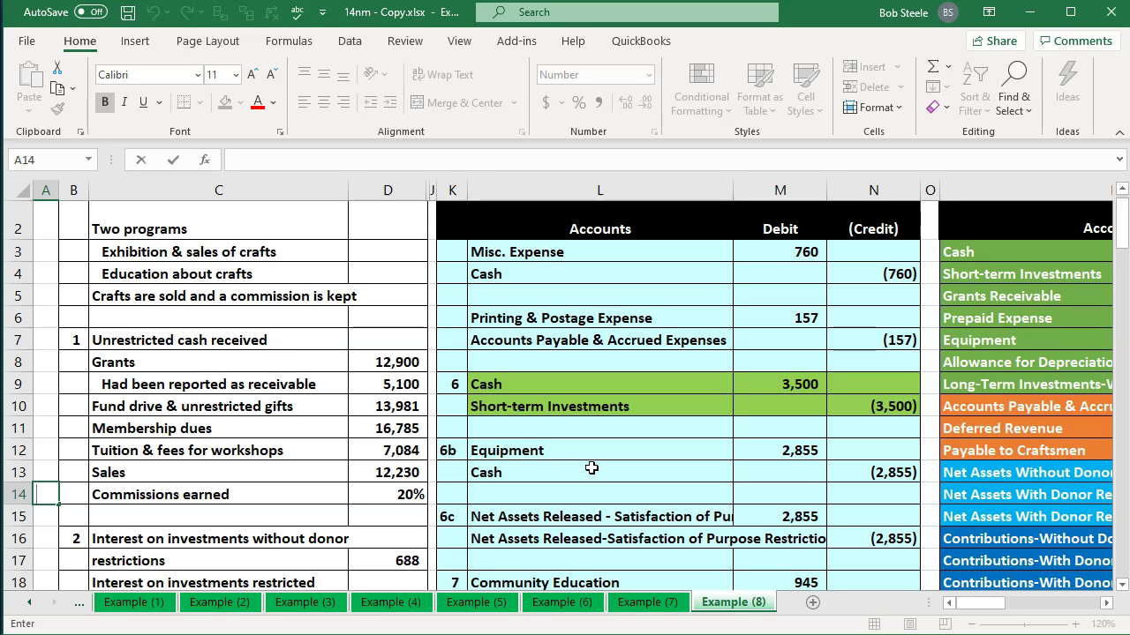
# Examine journal entry 6 for Cash and Short-term Investments and compare it with the beginning trial balance.
pyautogui.click(555, 372)
pyautogui.press('Down')
pyautogui.press('Down')
pyautogui.press('Right')
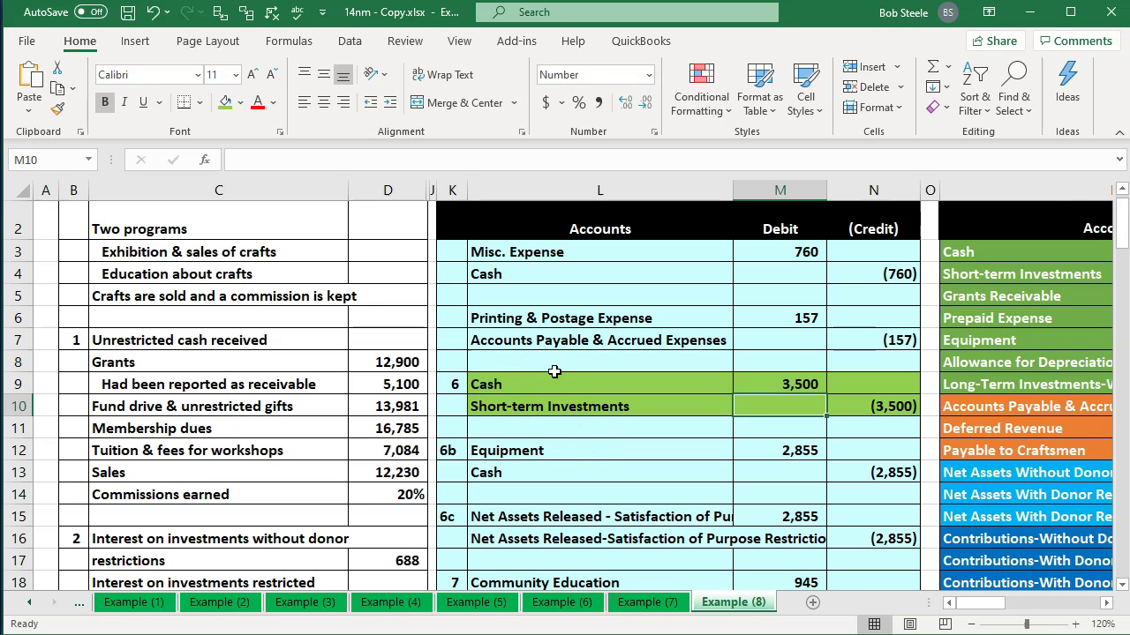
pyautogui.press('Right')
pyautogui.press('Right')
pyautogui.press('Right')
pyautogui.press('Right')
pyautogui.press('Right')
pyautogui.press('Right')
pyautogui.press('Left')
pyautogui.press('Left')
pyautogui.press('Left')
pyautogui.press('Left')
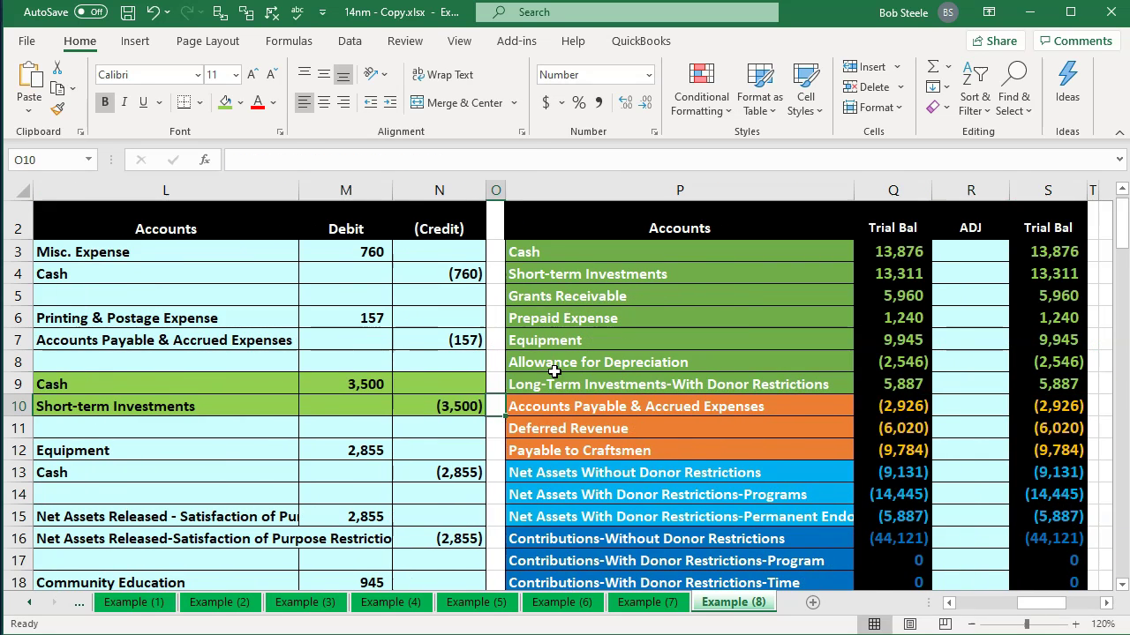
pyautogui.press('Left')
pyautogui.press('Left')
pyautogui.press('Left')
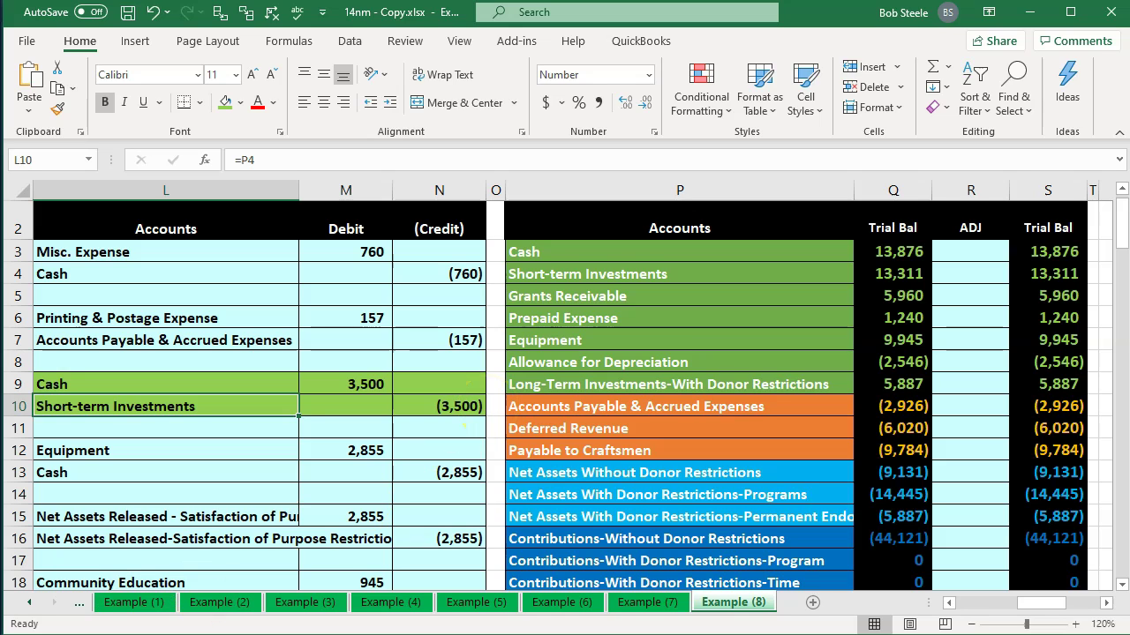
pyautogui.press('F2')
pyautogui.click(909, 274)
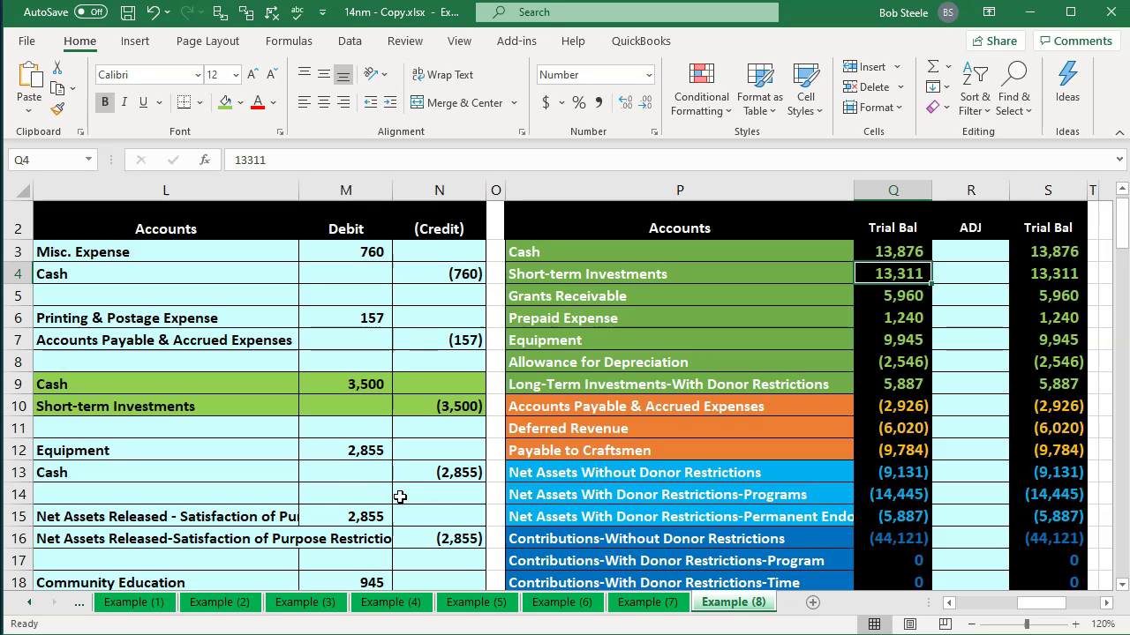
# Link the Cash adjustment in R3 to the 3,500 debit of journal entry 6 in M9.
pyautogui.press('Right')
pyautogui.press('Up')
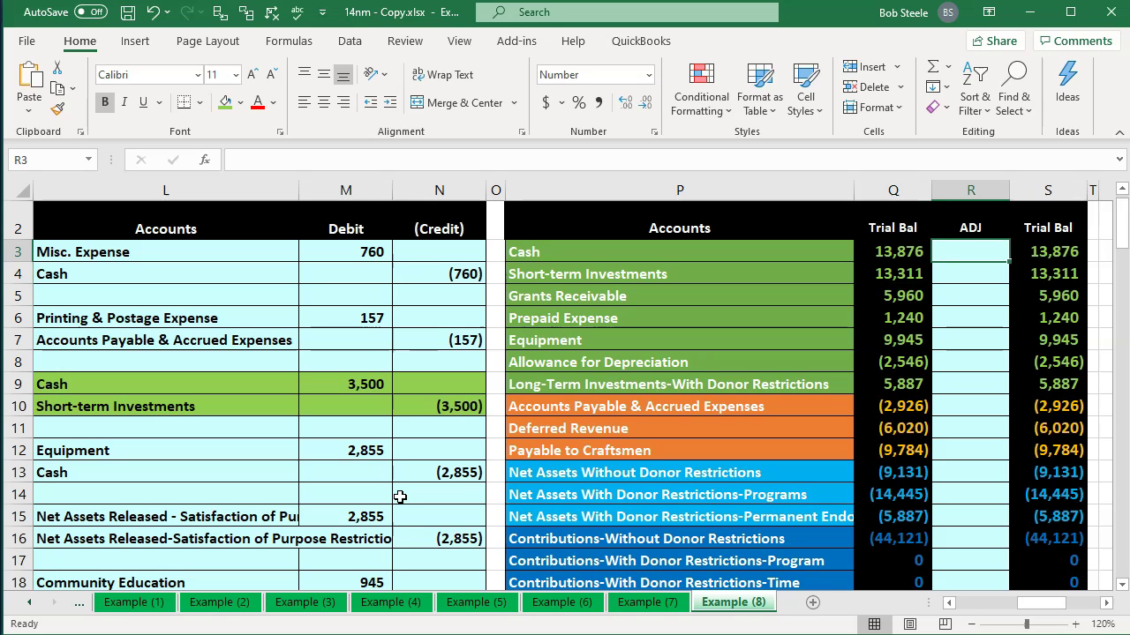
pyautogui.write('=')
pyautogui.press('Left')
pyautogui.press('Left')
pyautogui.press('Left')
pyautogui.press('Left')
pyautogui.press('Left')
pyautogui.press('Down')
pyautogui.press('Down')
pyautogui.press('Down')
pyautogui.press('Down')
pyautogui.press('Down')
pyautogui.press('Down')
pyautogui.press('Return')
# Link the Short-term Investments adjustment in R4 to the (3,500) credit in N10 and check both accounts' ending balances.
pyautogui.press('Left')
pyautogui.press('Left')
pyautogui.press('Right')
pyautogui.press('Right')
pyautogui.write('=')
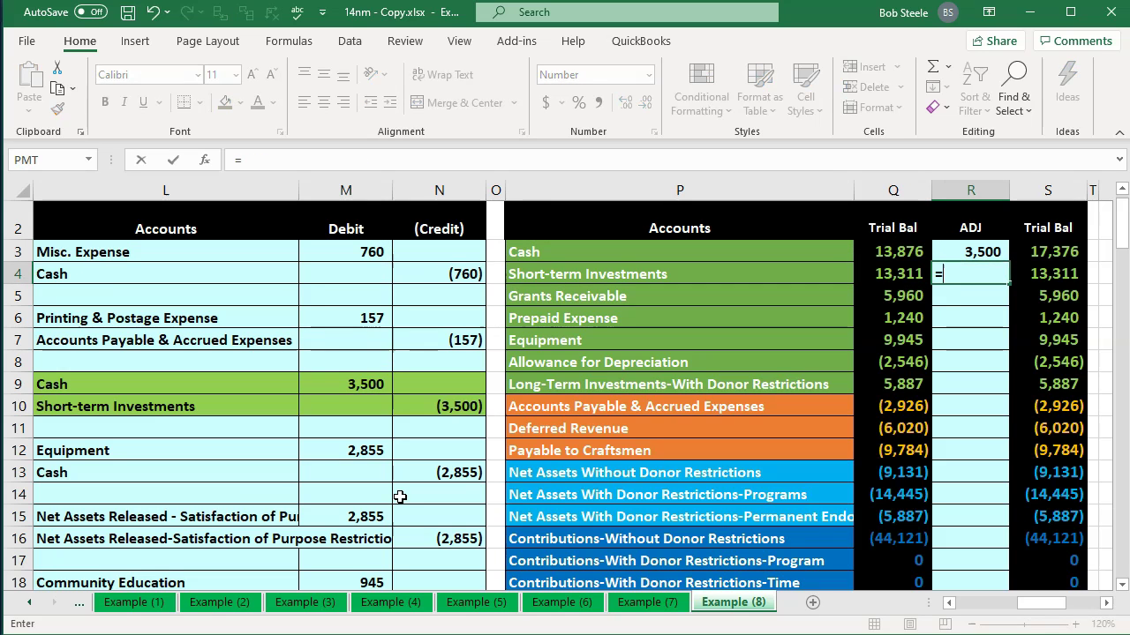
pyautogui.press('Left')
pyautogui.press('Left')
pyautogui.press('Left')
pyautogui.press('Down')
pyautogui.press('Down')
pyautogui.press('Down')
pyautogui.press('Down')
pyautogui.press('Down')
pyautogui.press('Down')
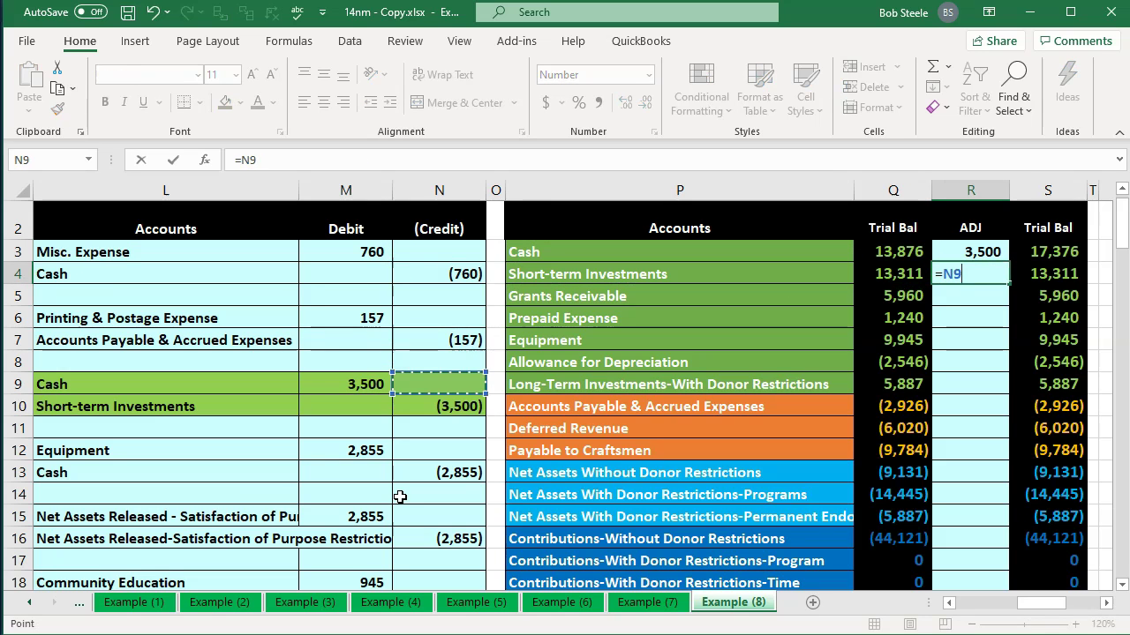
pyautogui.press('Return')
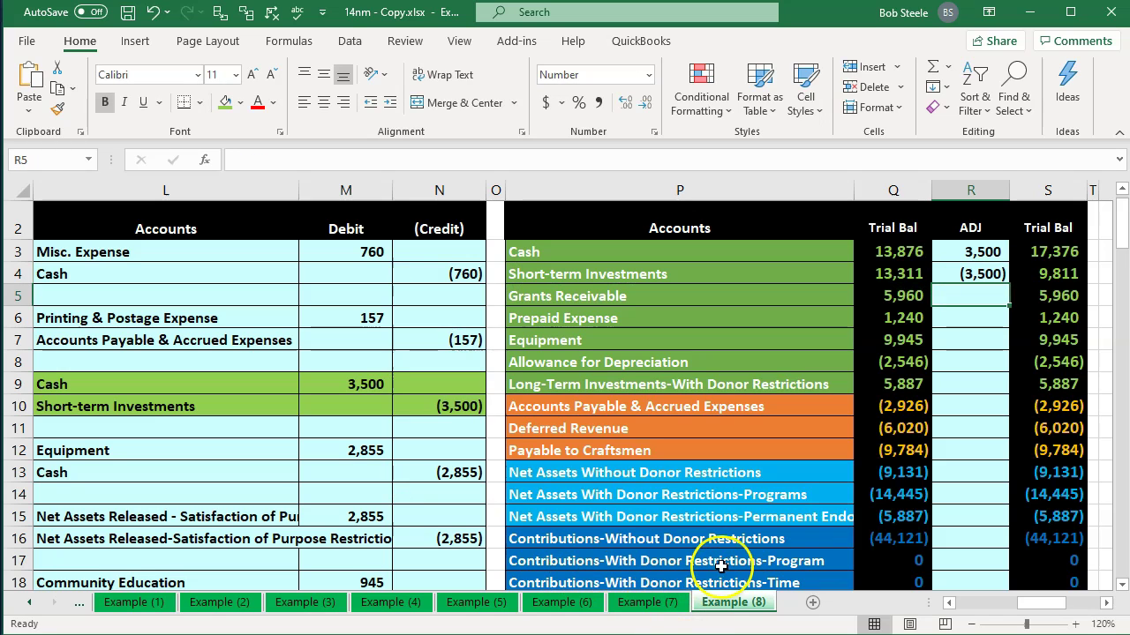
pyautogui.click(1058, 251)
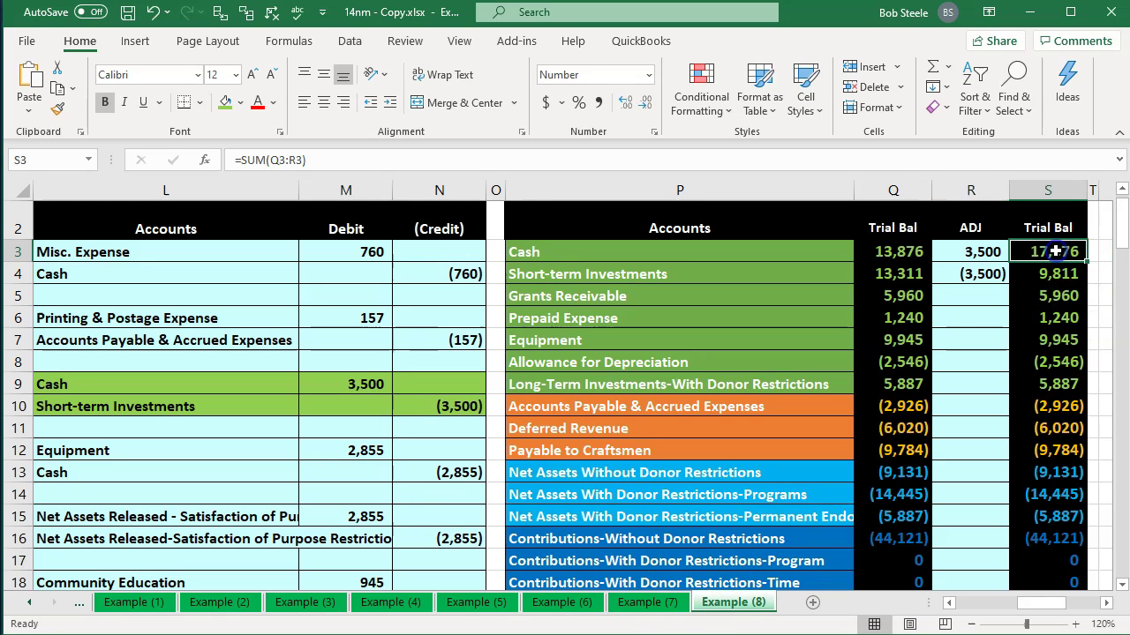
pyautogui.click(1058, 269)
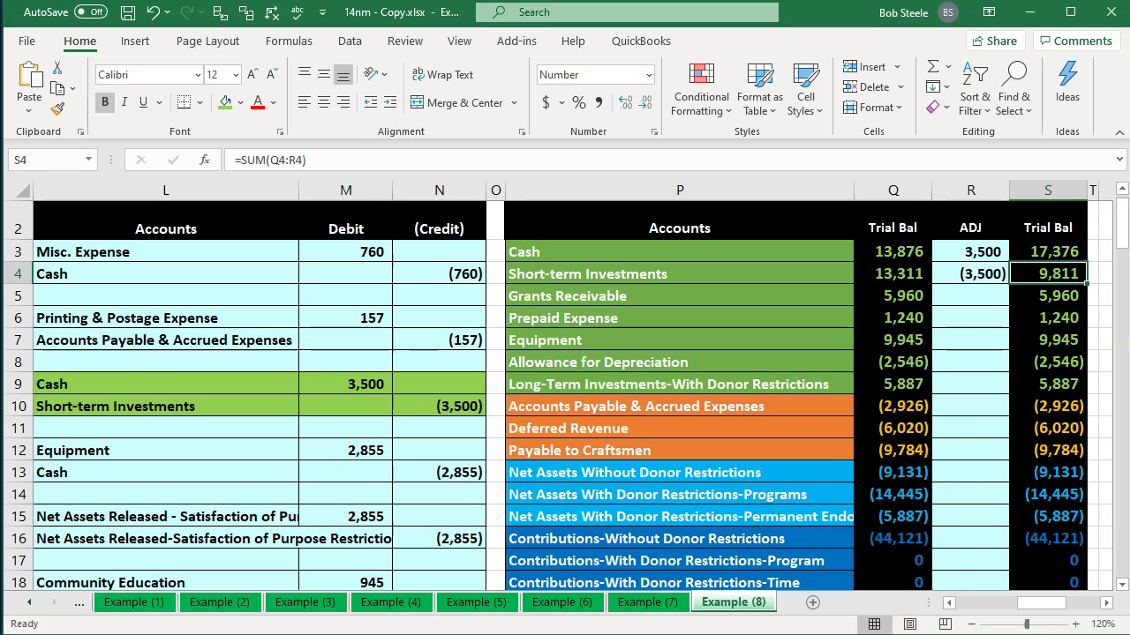
# Switch back to QuickBooks and open the register for the Checking account from the home page.
pyautogui.hotkey('alt', 'Tab')
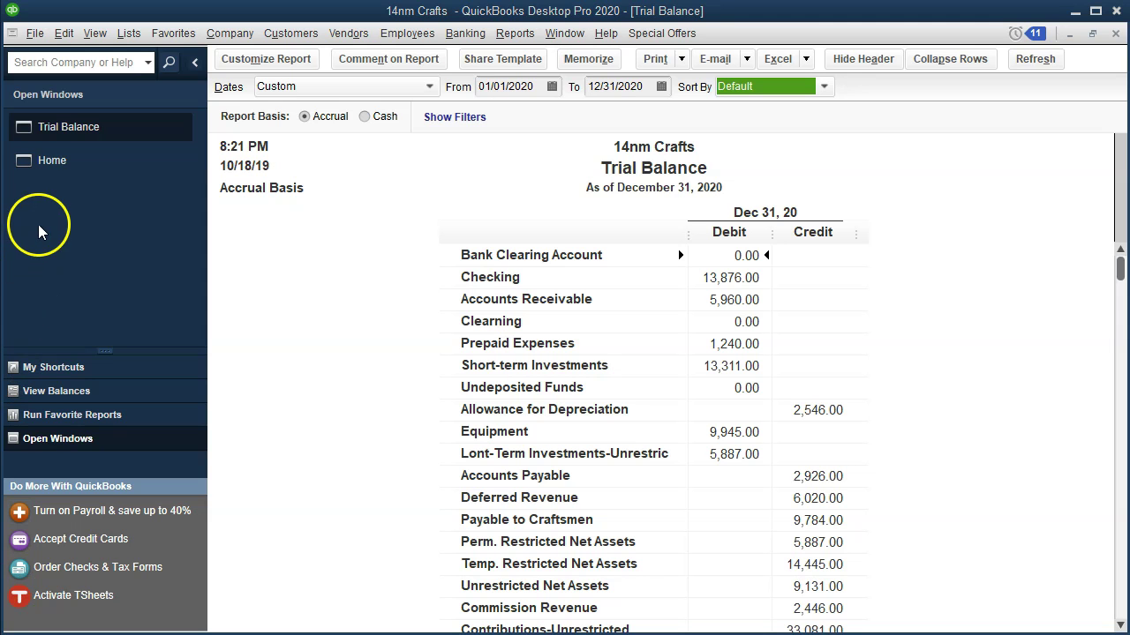
pyautogui.click(55, 174)
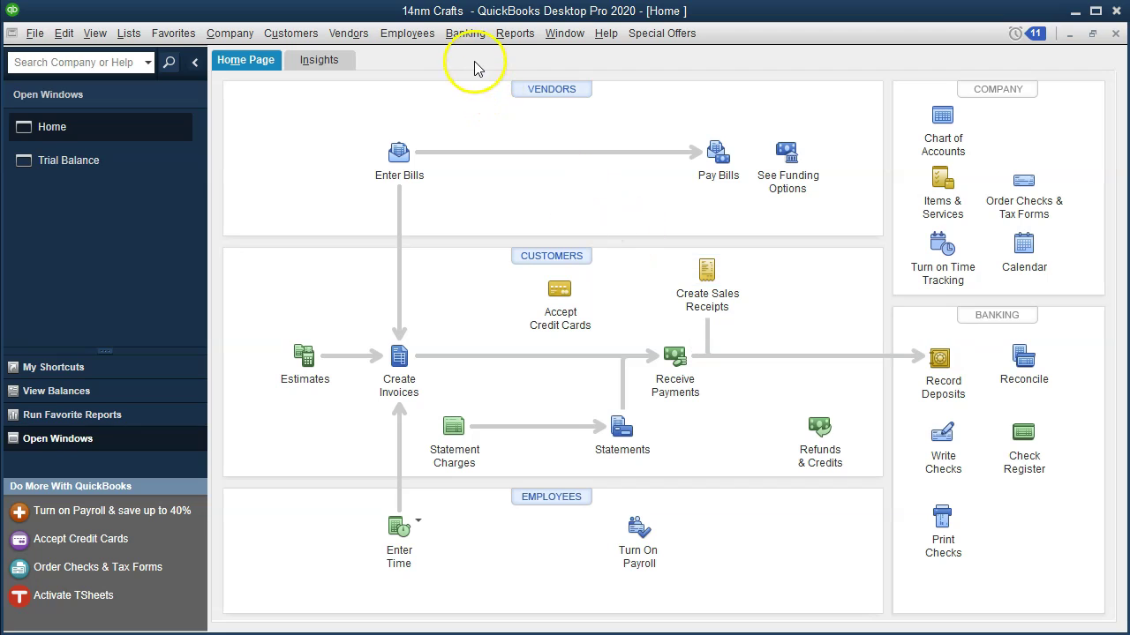
pyautogui.click(468, 35)
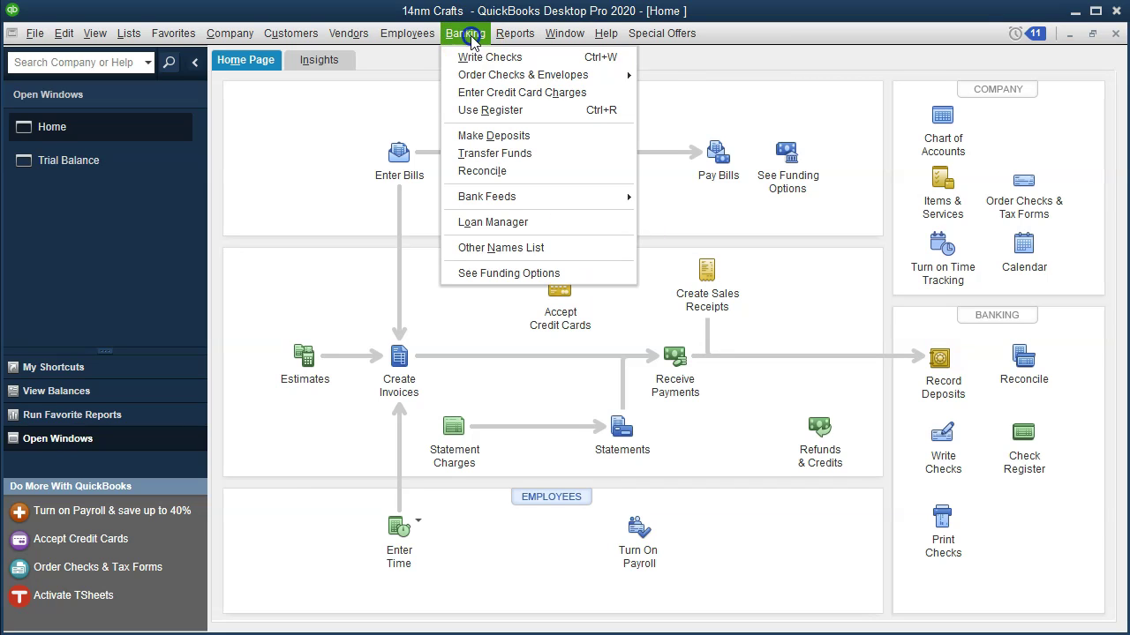
pyautogui.click(496, 112)
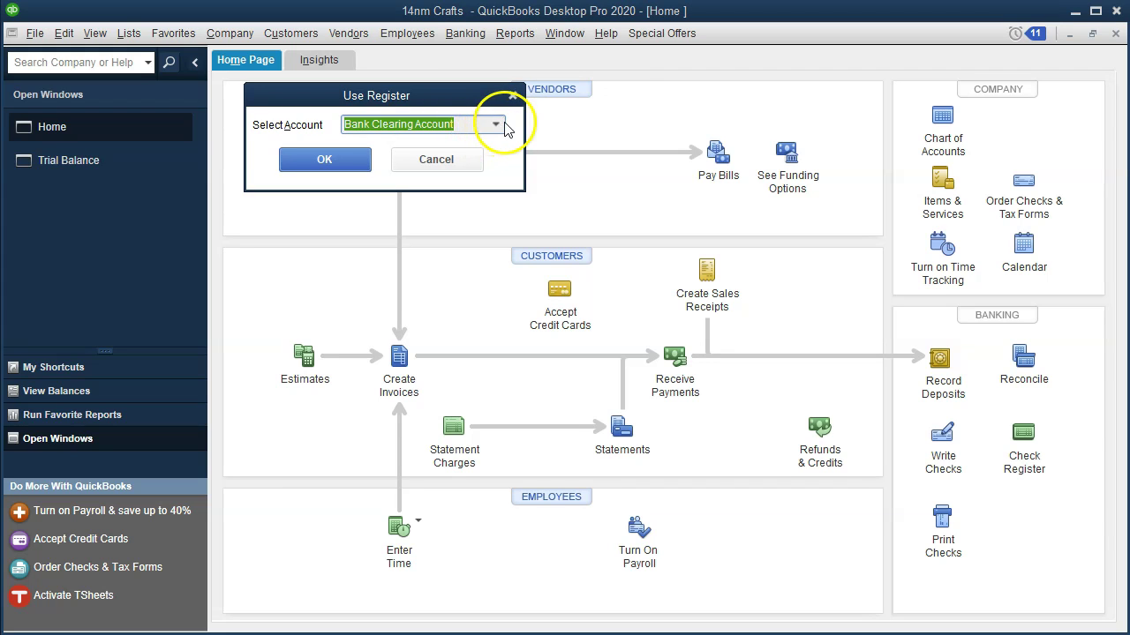
pyautogui.click(497, 123)
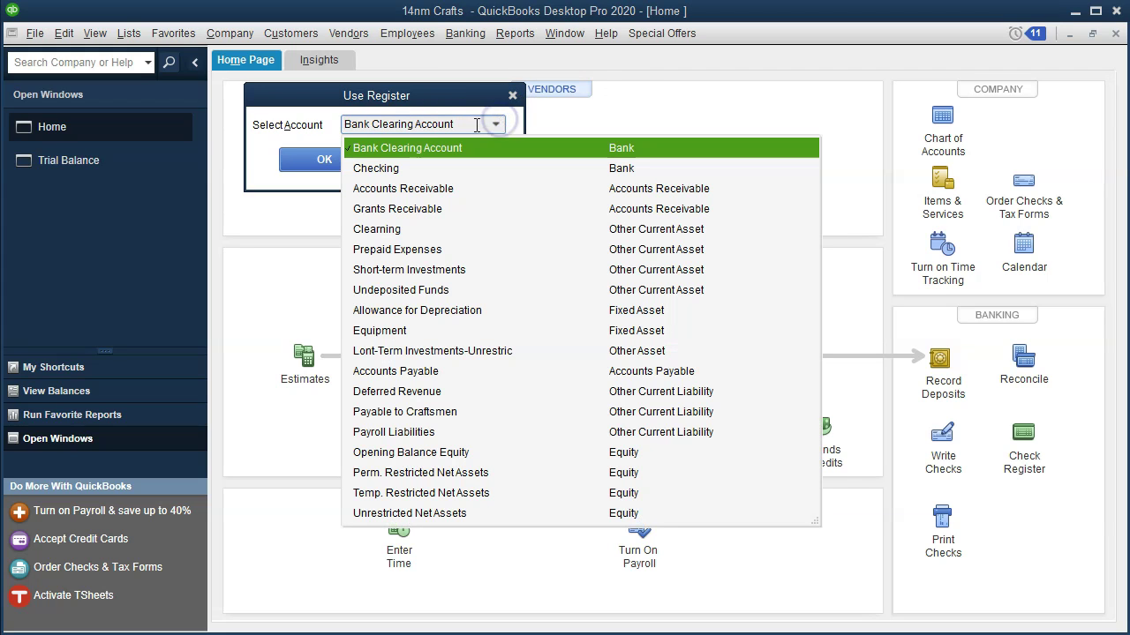
pyautogui.click(398, 170)
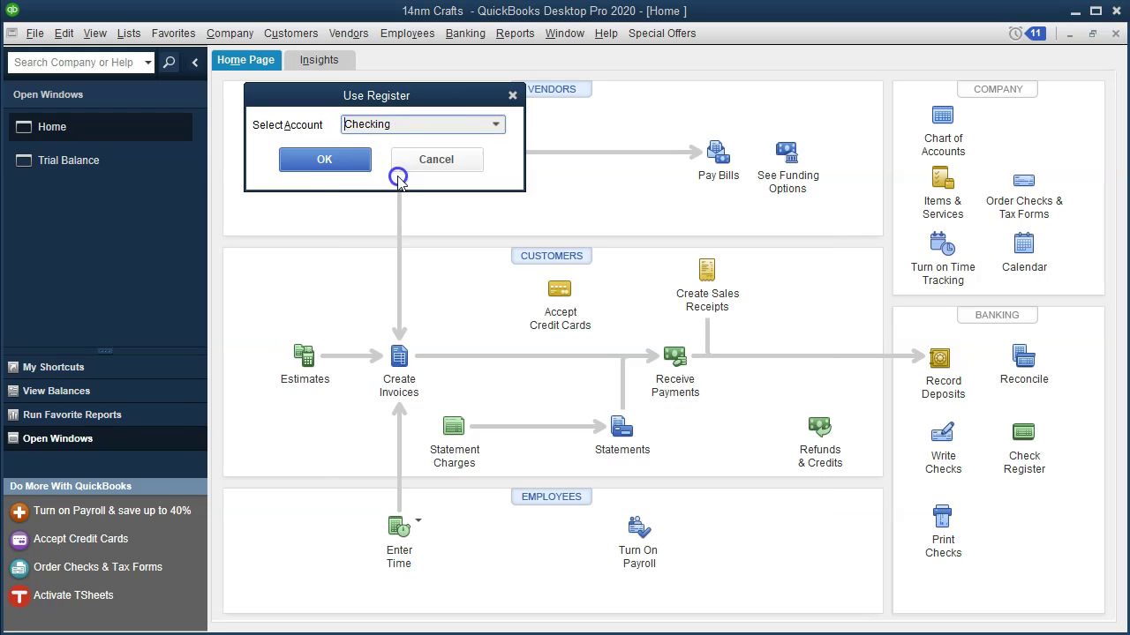
pyautogui.click(353, 164)
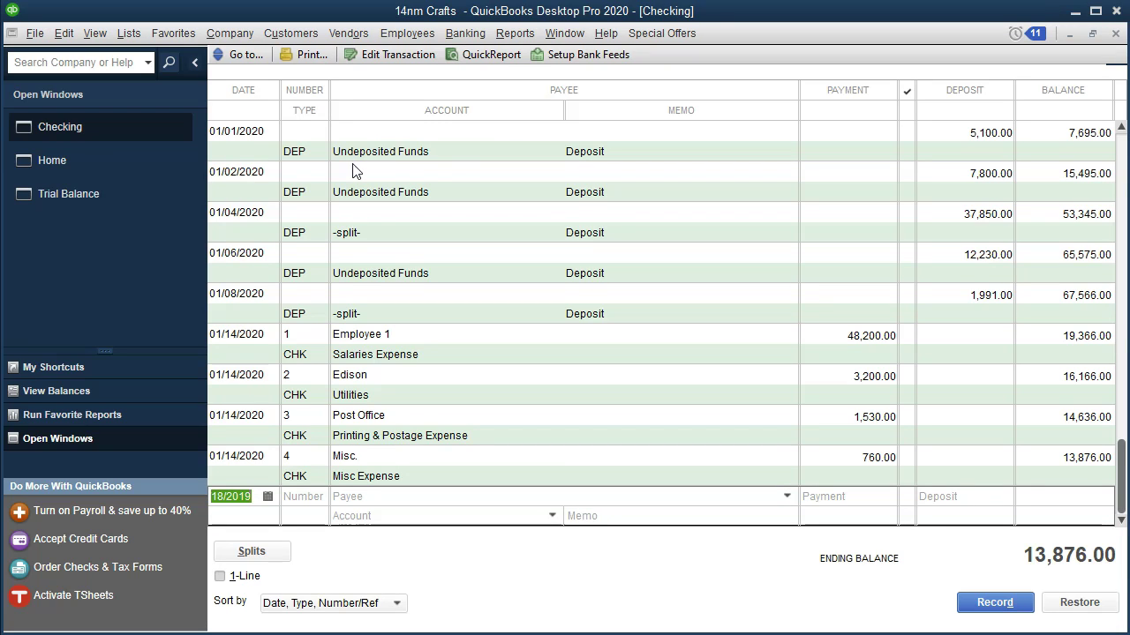
# Start a new Checking register transaction, check the Cash adjustment in the Excel worksheet, and enter a deposit of 3,500.
pyautogui.press('+')
pyautogui.press('Tab')
pyautogui.press('Tab')
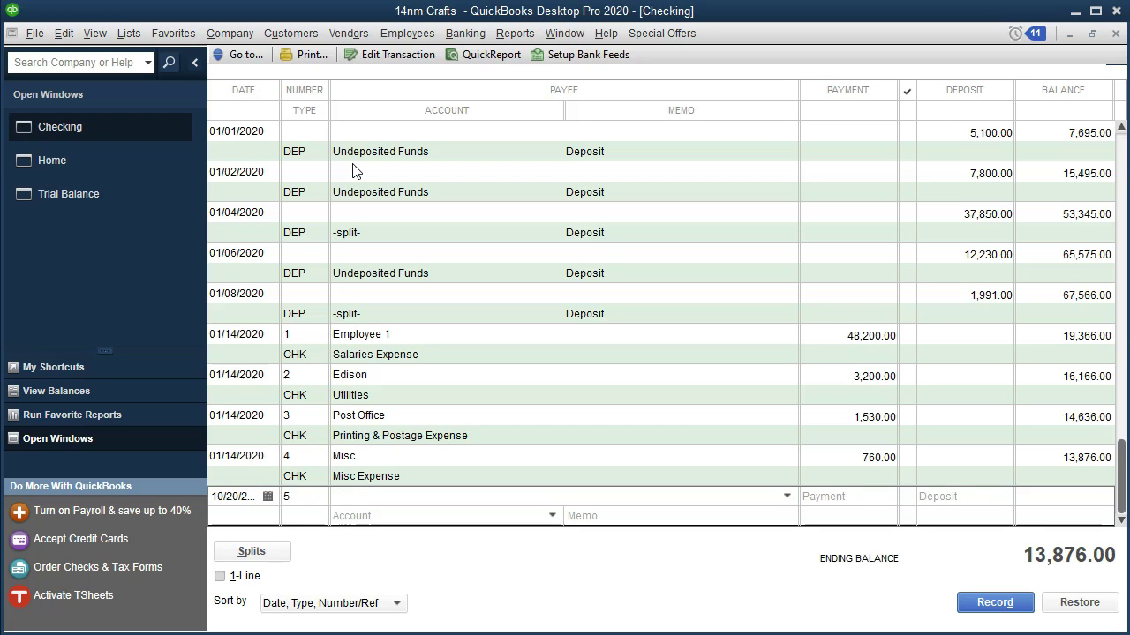
pyautogui.press('Tab')
pyautogui.press('Tab')
pyautogui.hotkey('alt', 'Tab')
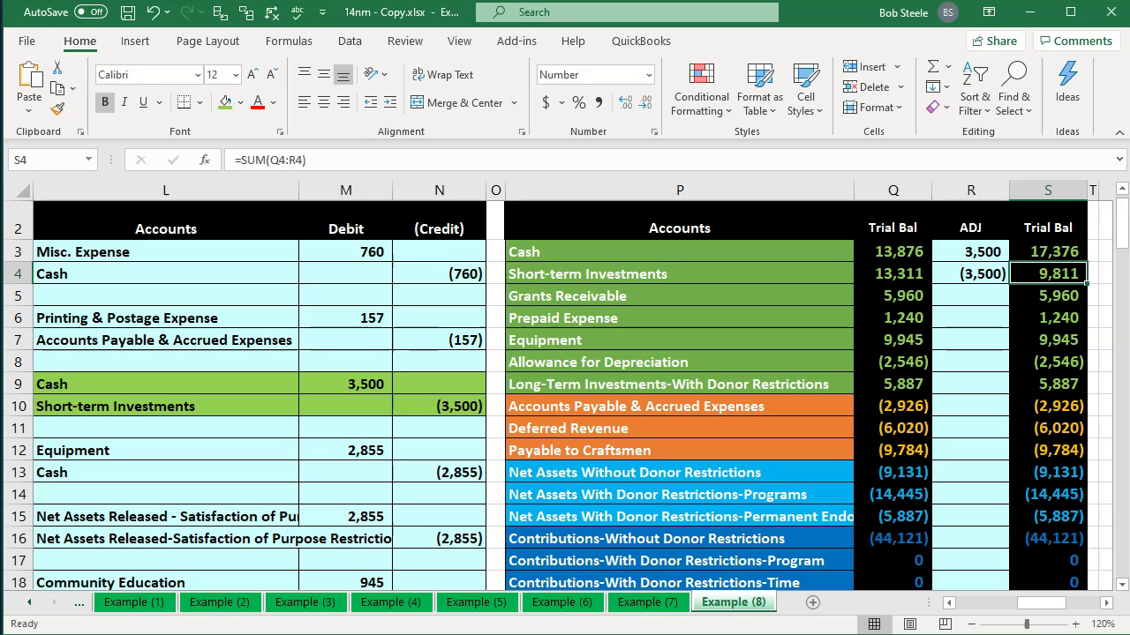
pyautogui.hotkey('alt', 'Tab')
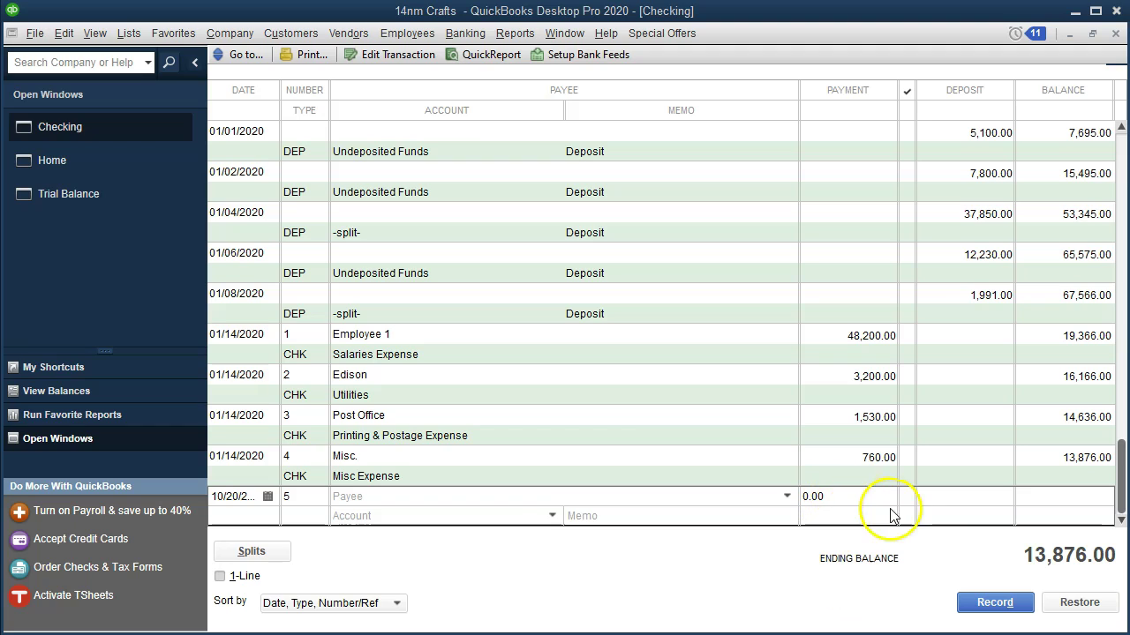
pyautogui.click(938, 499)
pyautogui.write('3,500')
pyautogui.press('Tab')
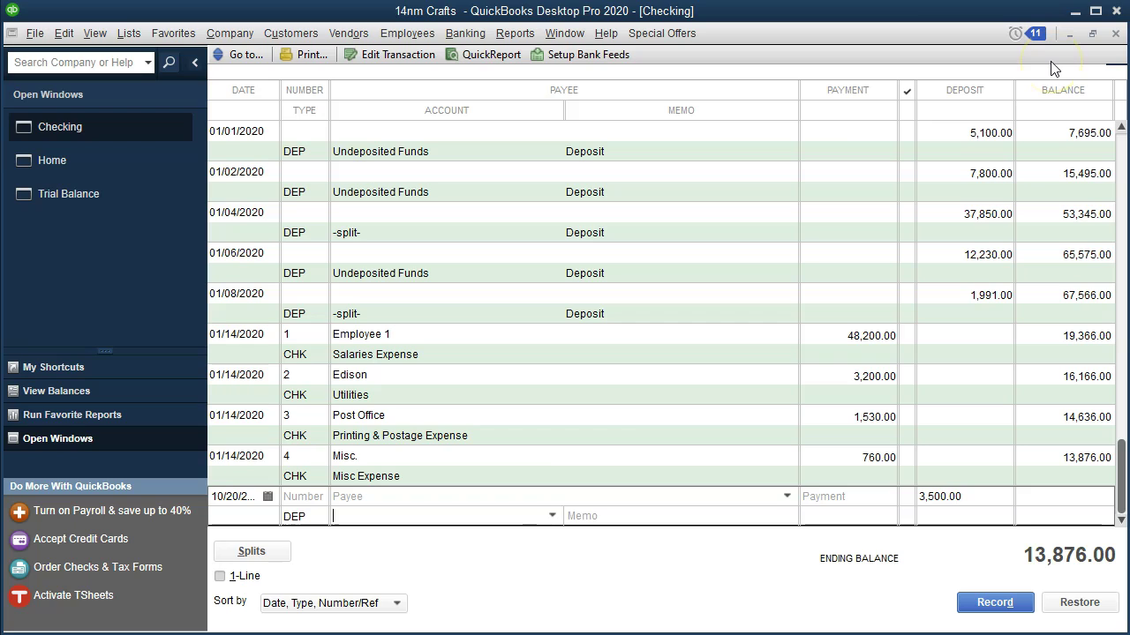
# Assign the 3,500 deposit to the Short-term Investments account.
pyautogui.click(552, 515)
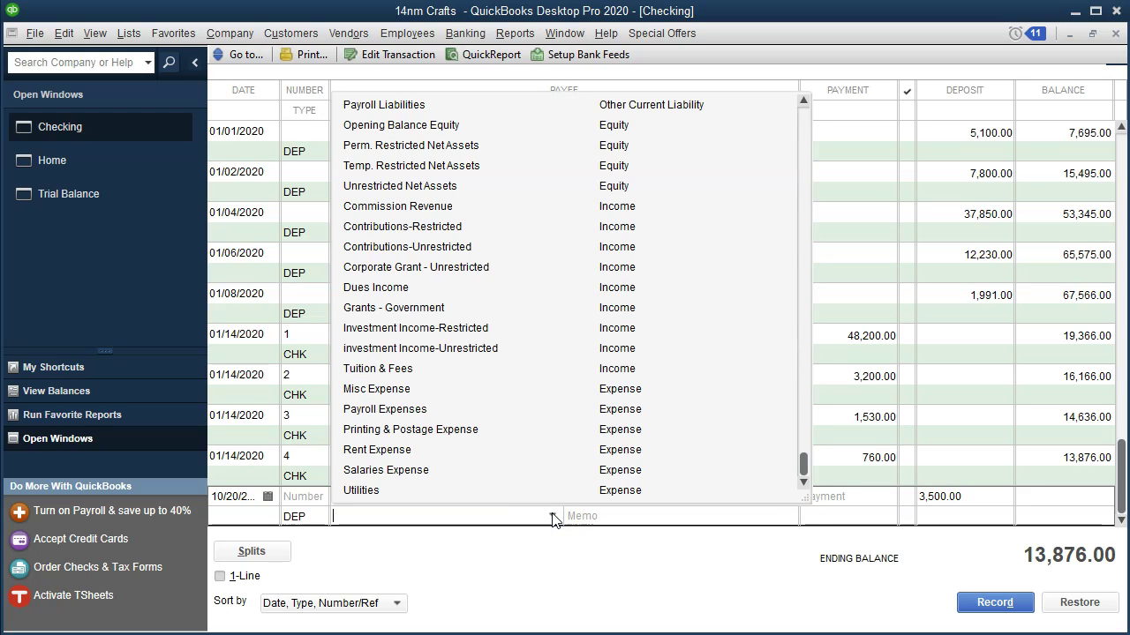
pyautogui.write('Short-term Investments')
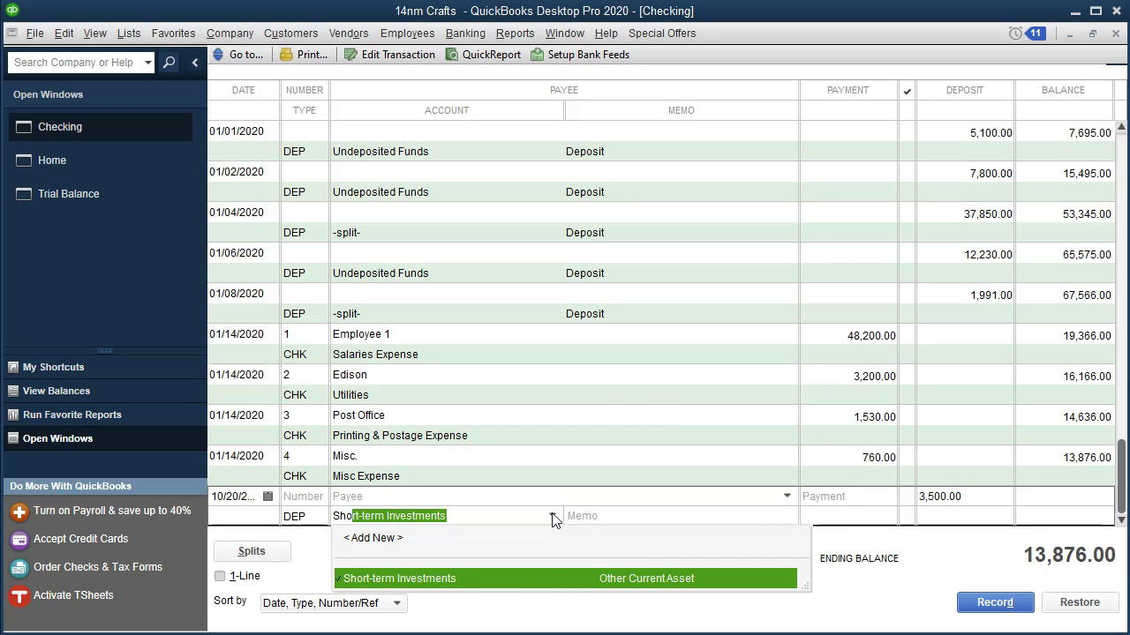
pyautogui.click(520, 578)
pyautogui.click(517, 578)
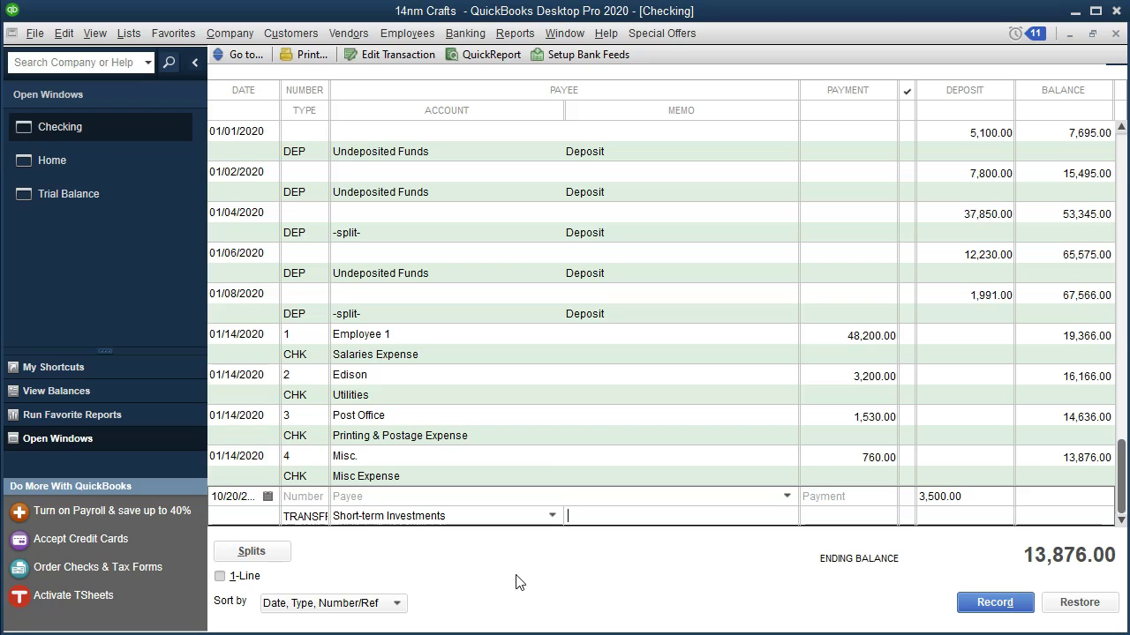
# Open the deposit's split details, assign the "Unrestricted:Fund ..." class to the Short-term Investments line, and record the transaction.
pyautogui.click(275, 558)
pyautogui.click(292, 473)
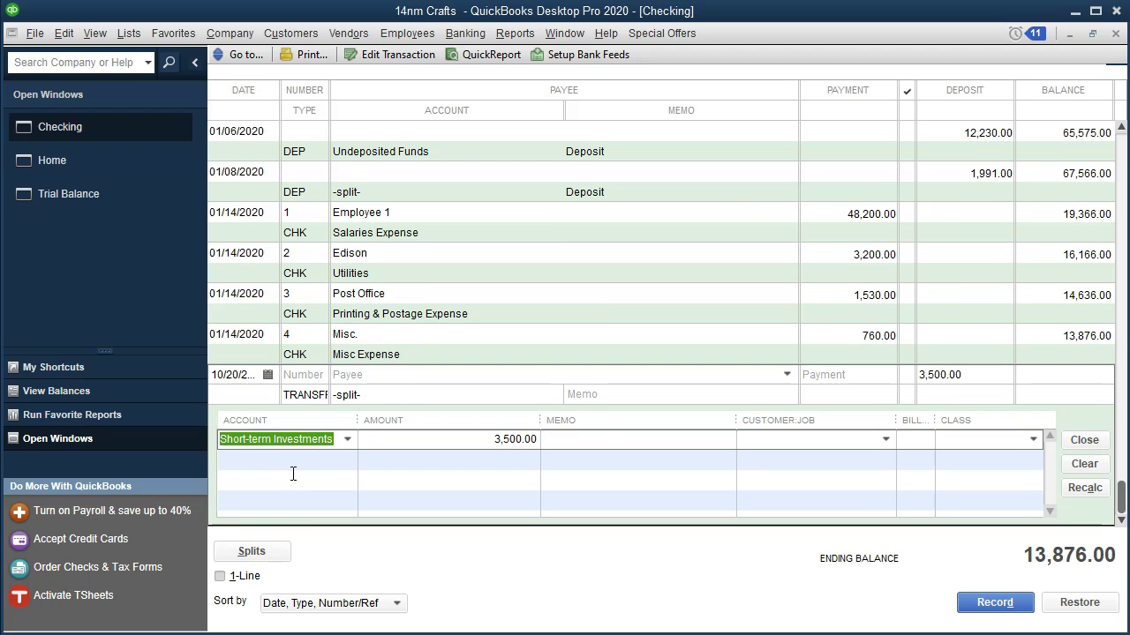
pyautogui.press('Tab')
pyautogui.press('Tab')
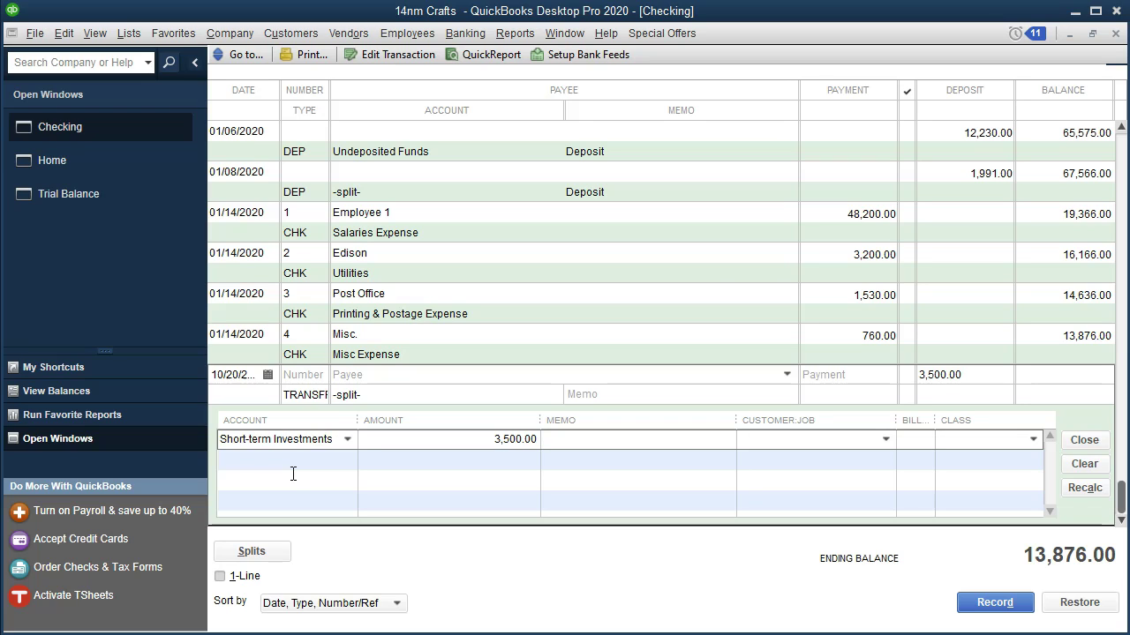
pyautogui.write('f')
pyautogui.press('Tab')
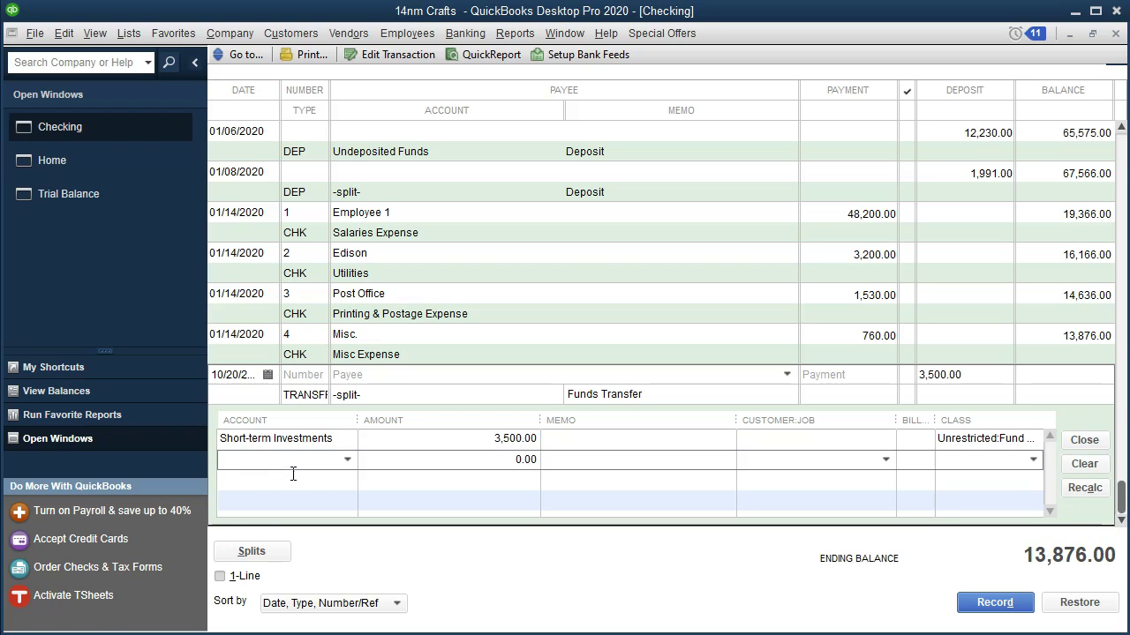
pyautogui.click(960, 602)
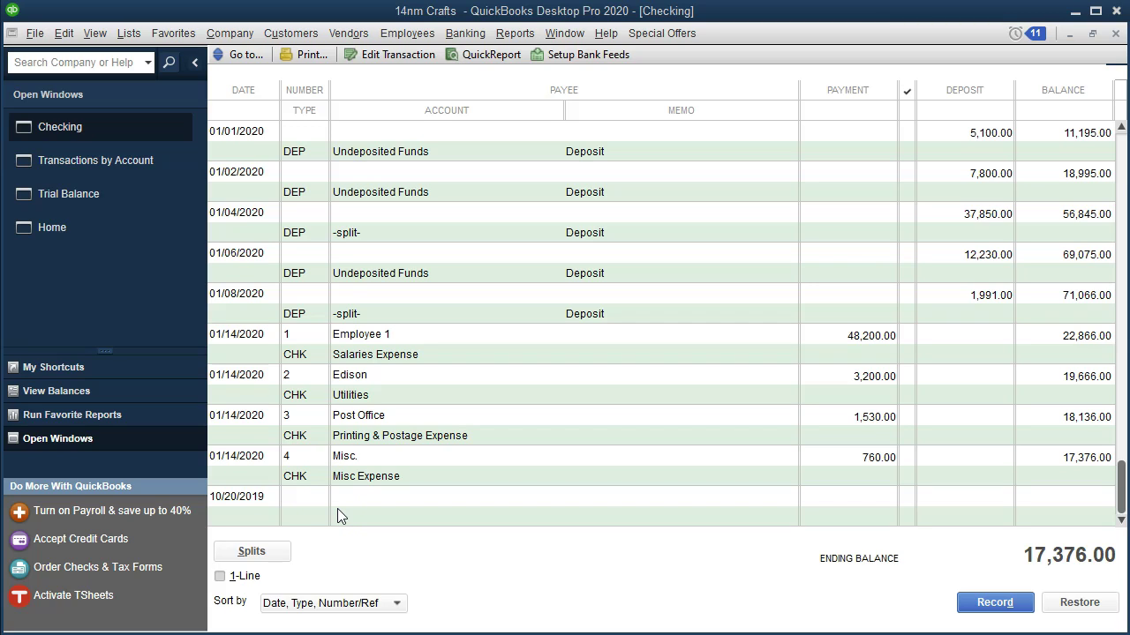
# Find the Short-term Investments deposit among the earliest register entries, change its date to 01/17/2020 and record the change.
pyautogui.scroll(3, 343, 516)
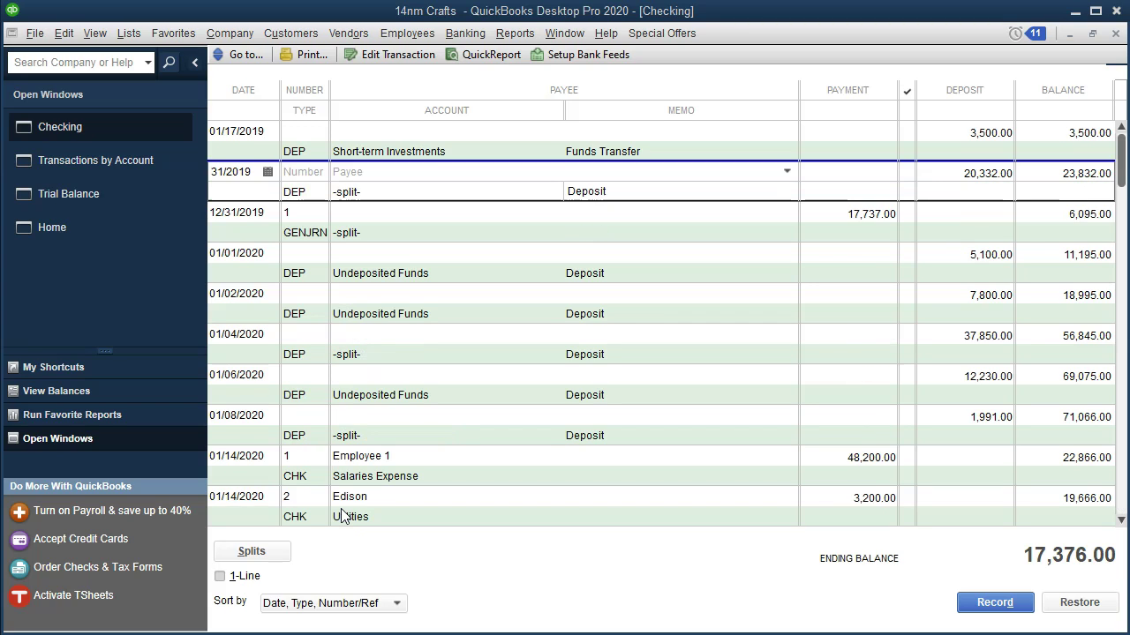
pyautogui.click(252, 132)
pyautogui.moveTo(252, 131); pyautogui.dragTo(178, 129)
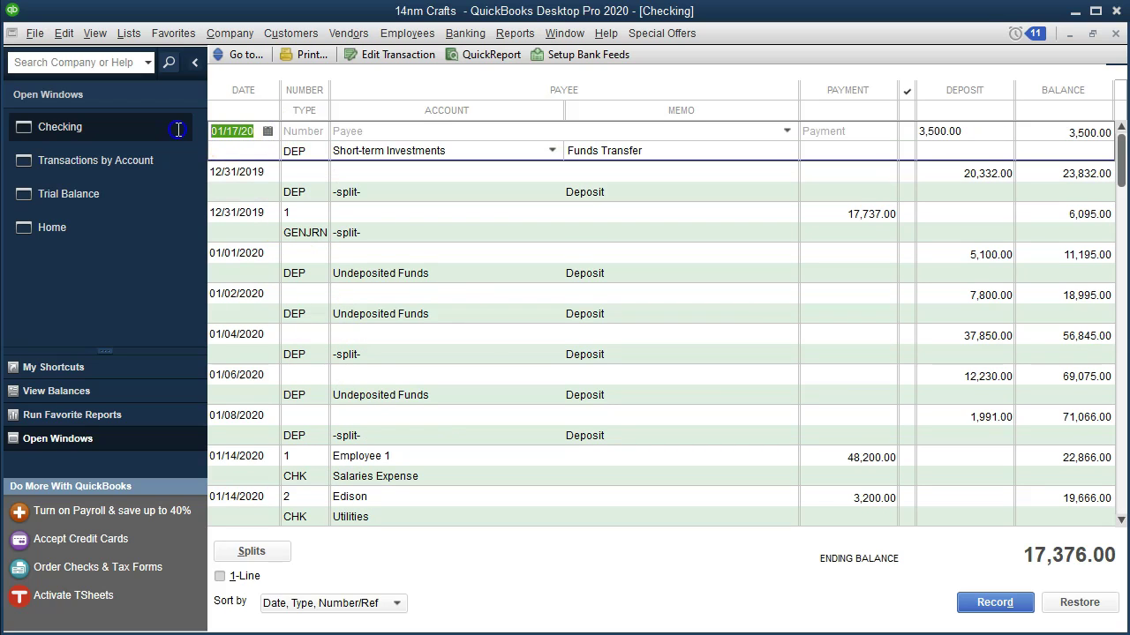
pyautogui.write('0117')
pyautogui.press('Tab')
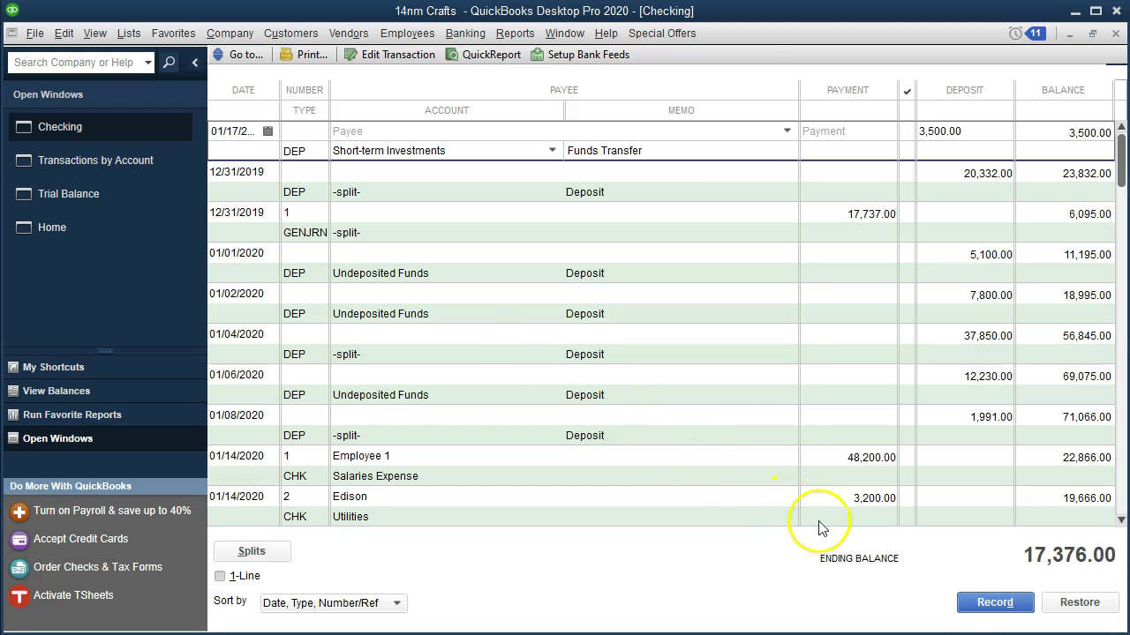
pyautogui.click(989, 603)
pyautogui.click(484, 135)
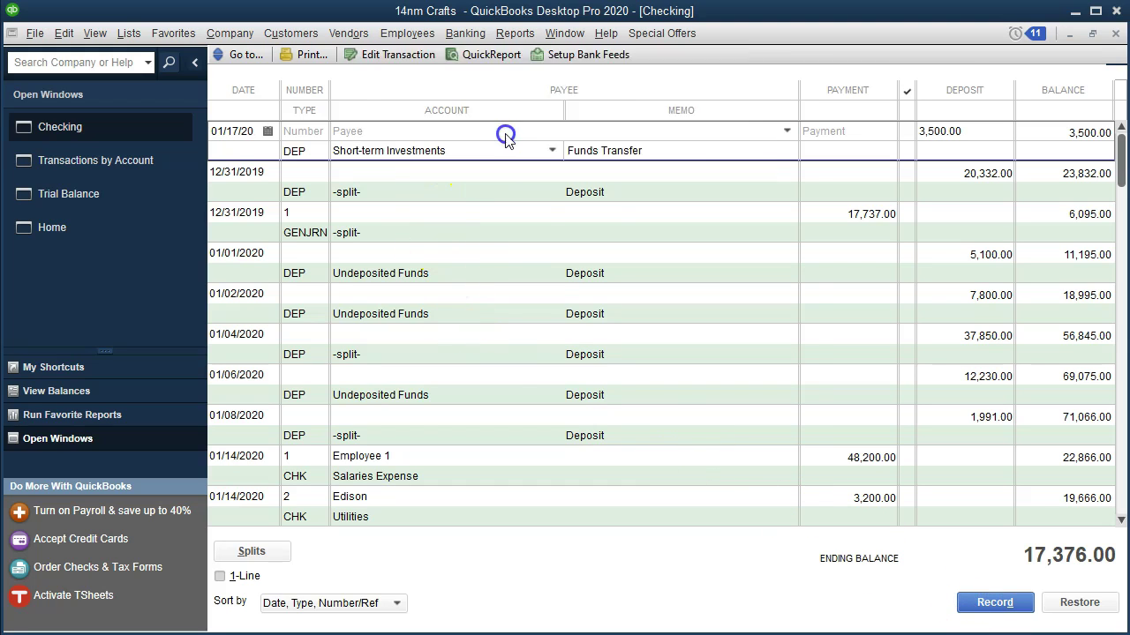
pyautogui.click(533, 185)
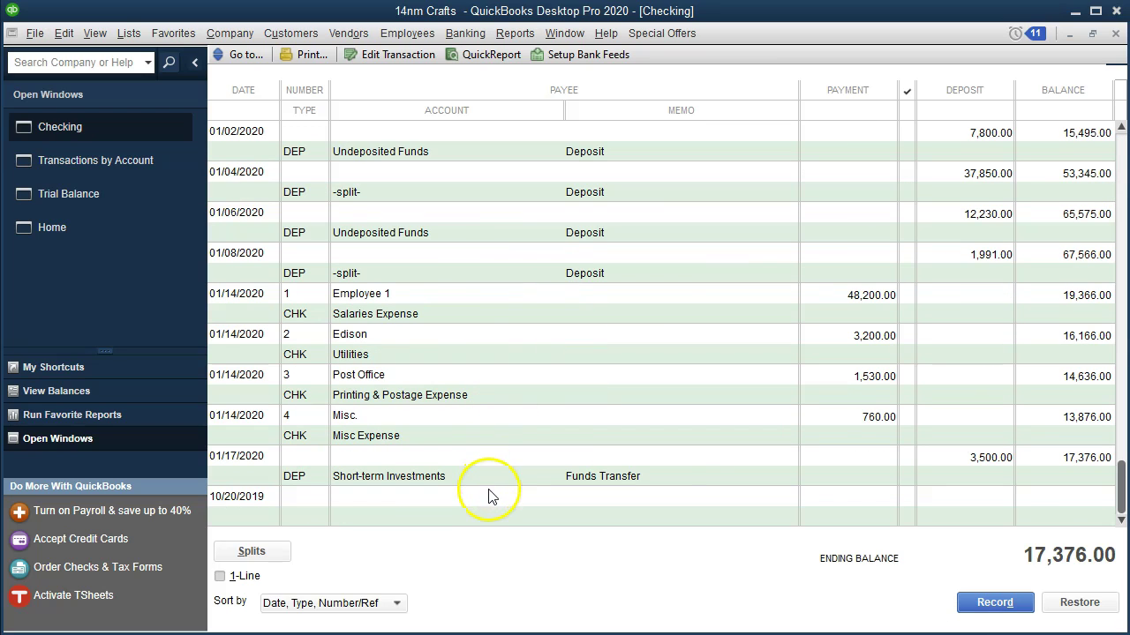
# Check the 01/17/2020 Short-term Investments deposit in the register, and return to the Trial Balance report.
pyautogui.click(664, 477)
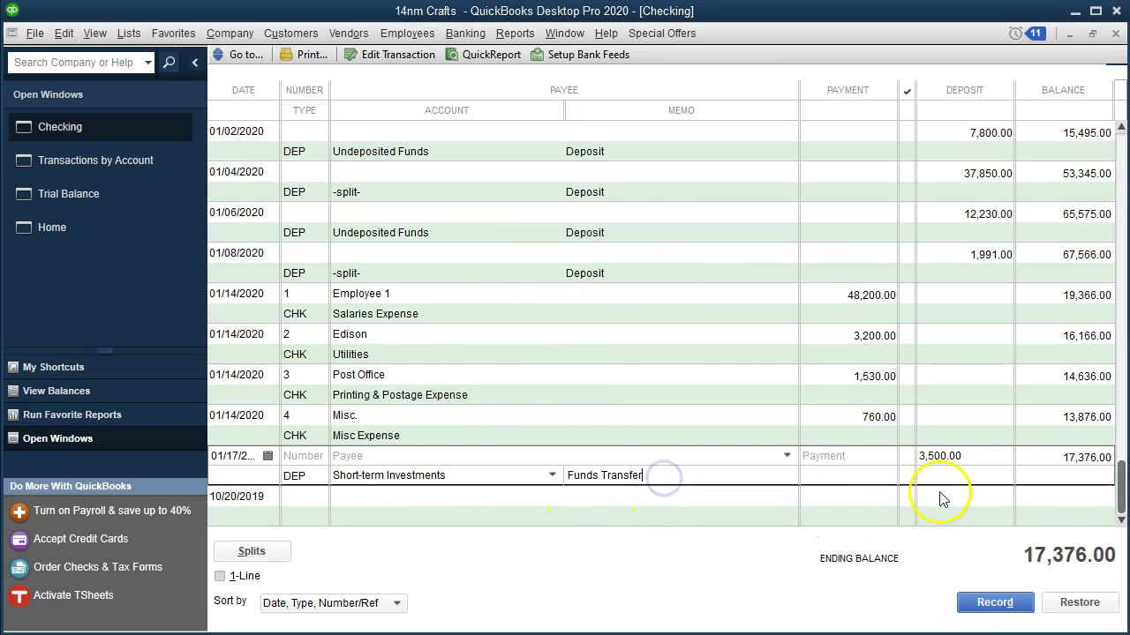
pyautogui.click(962, 463)
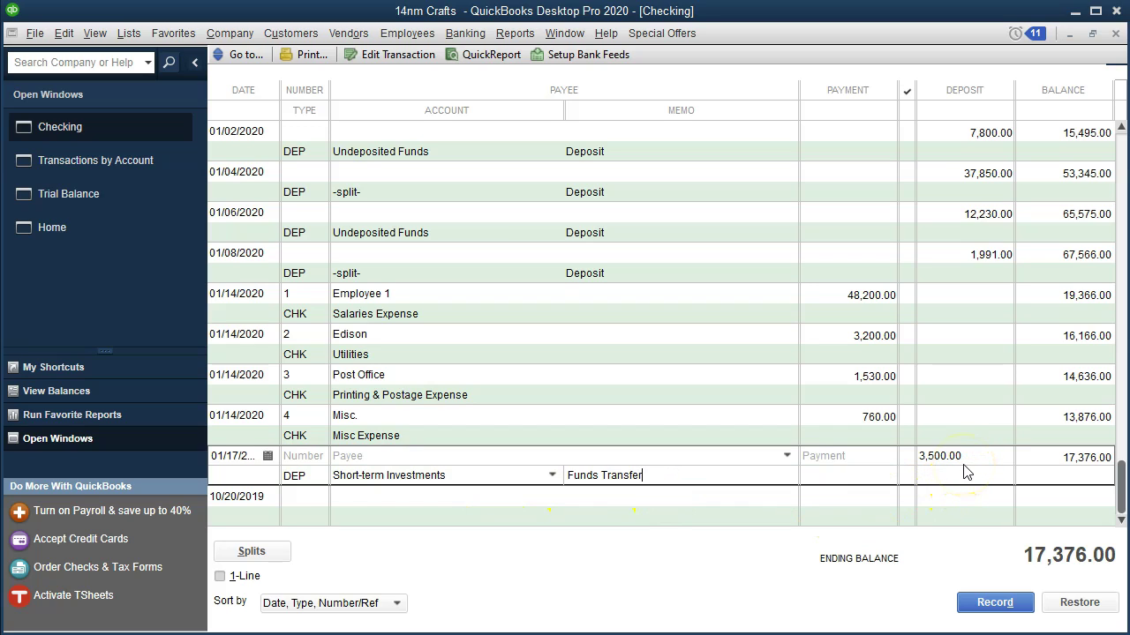
pyautogui.click(1116, 36)
pyautogui.click(1116, 35)
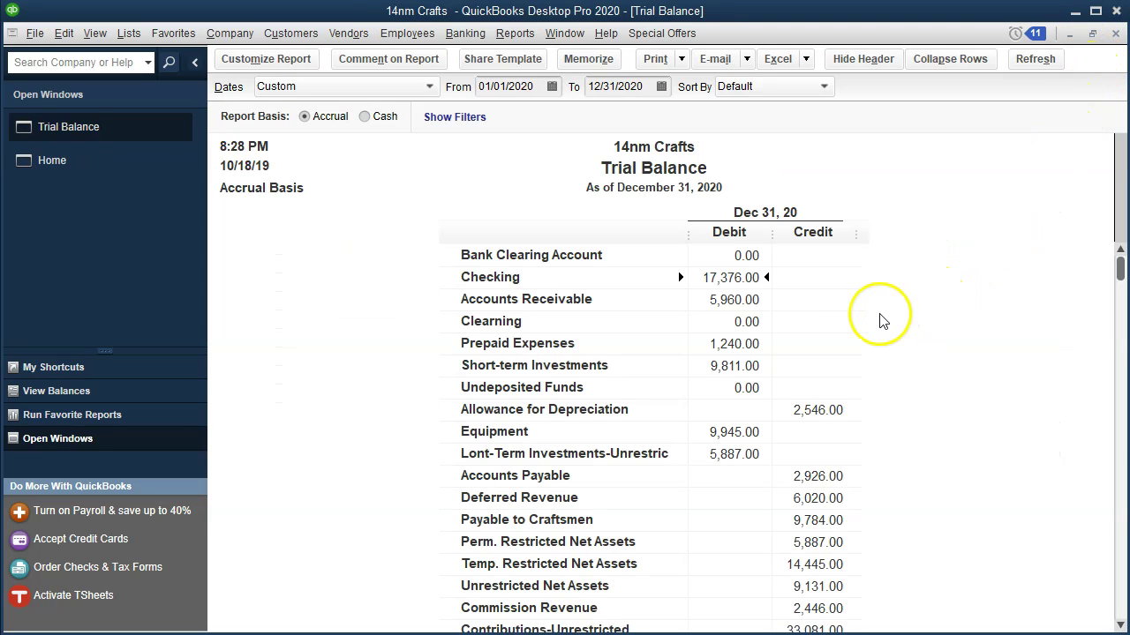
# Drill down from the Checking balance to the 01/17/2020 funds transfer deposit, review it and return to the Trial Balance.
pyautogui.doubleClick(732, 280)
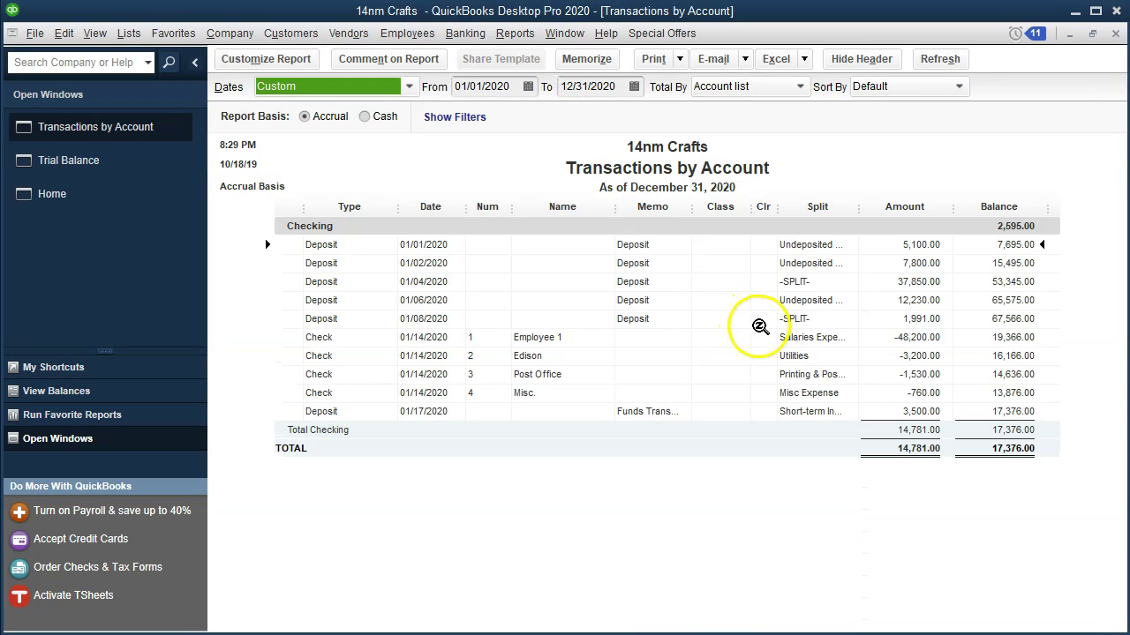
pyautogui.click(885, 412)
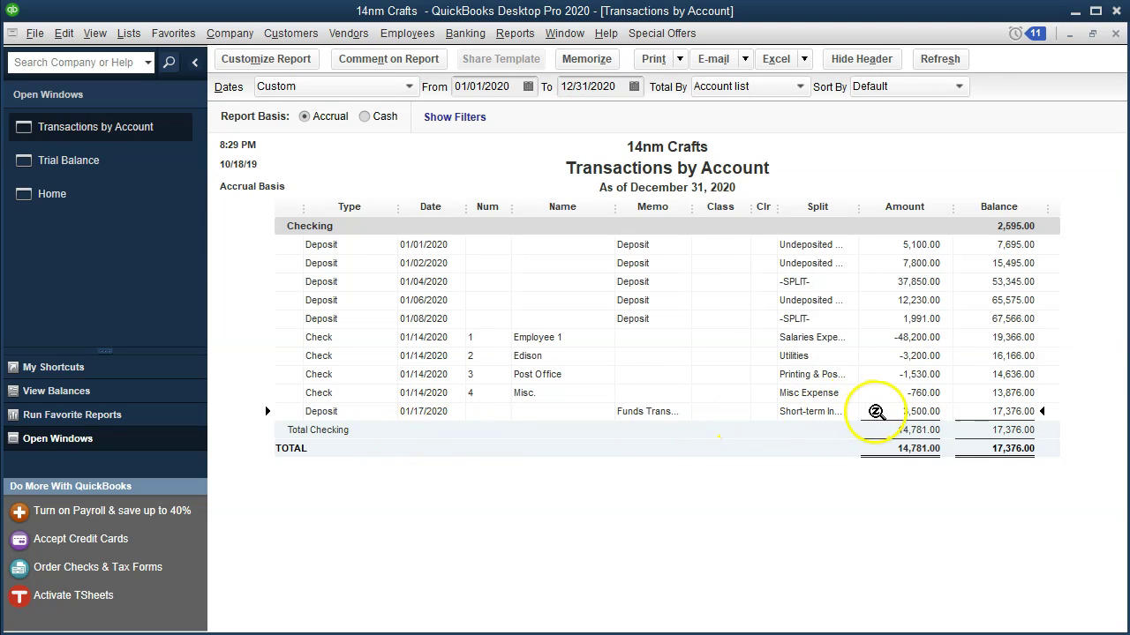
pyautogui.doubleClick(874, 412)
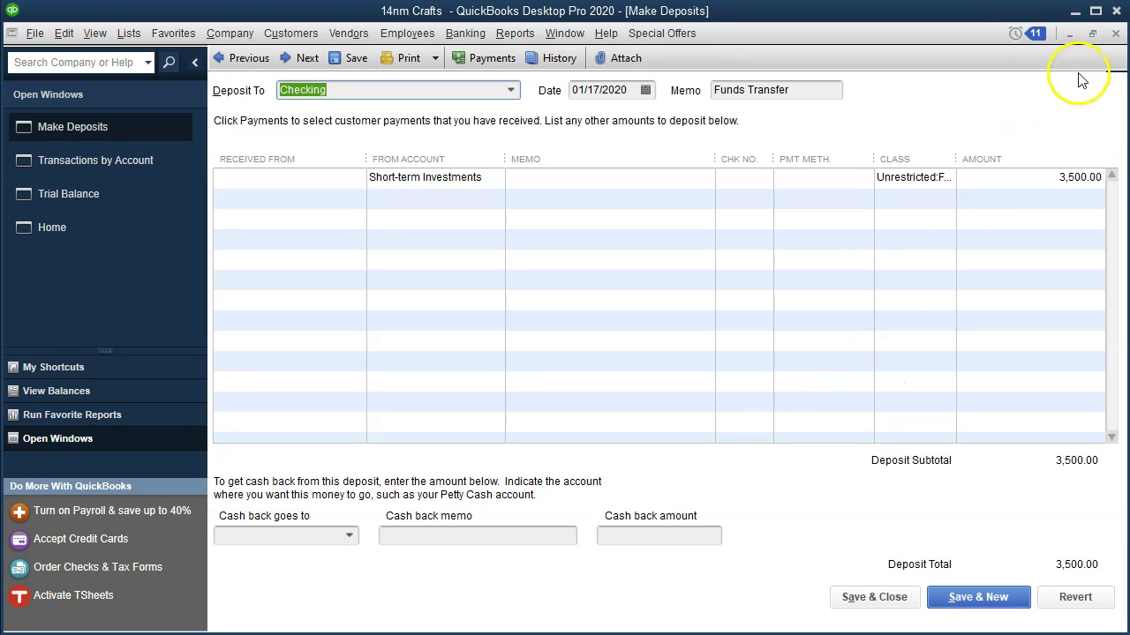
pyautogui.click(1116, 34)
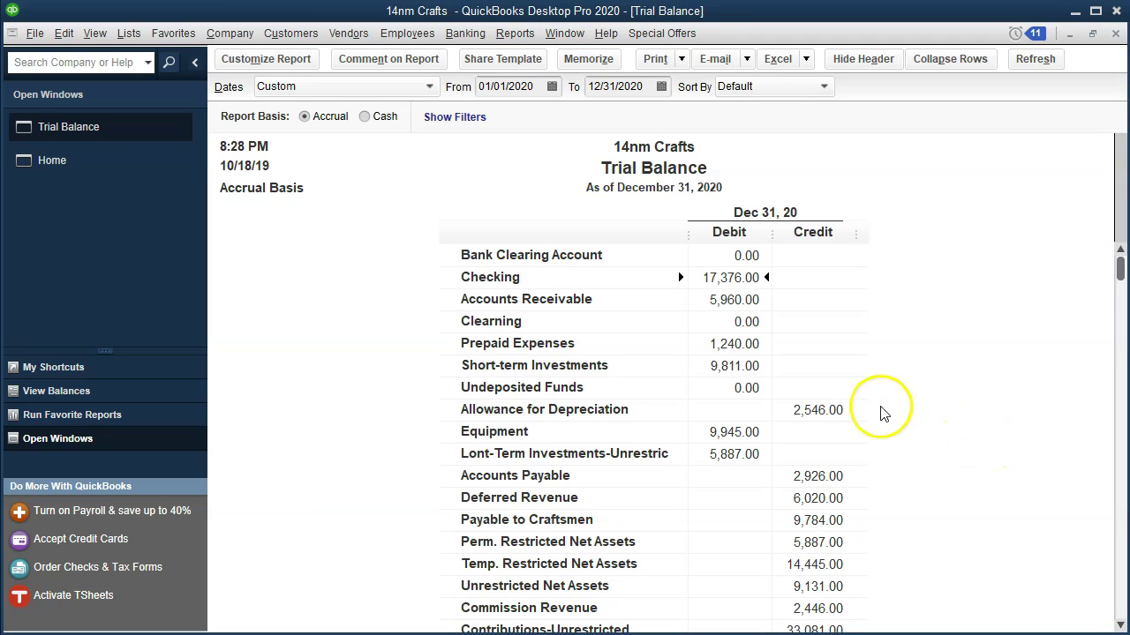
# Drill down from the Short-term Investments balance to its 01/17/2020 deposit, review the source form and close it.
pyautogui.click(735, 367)
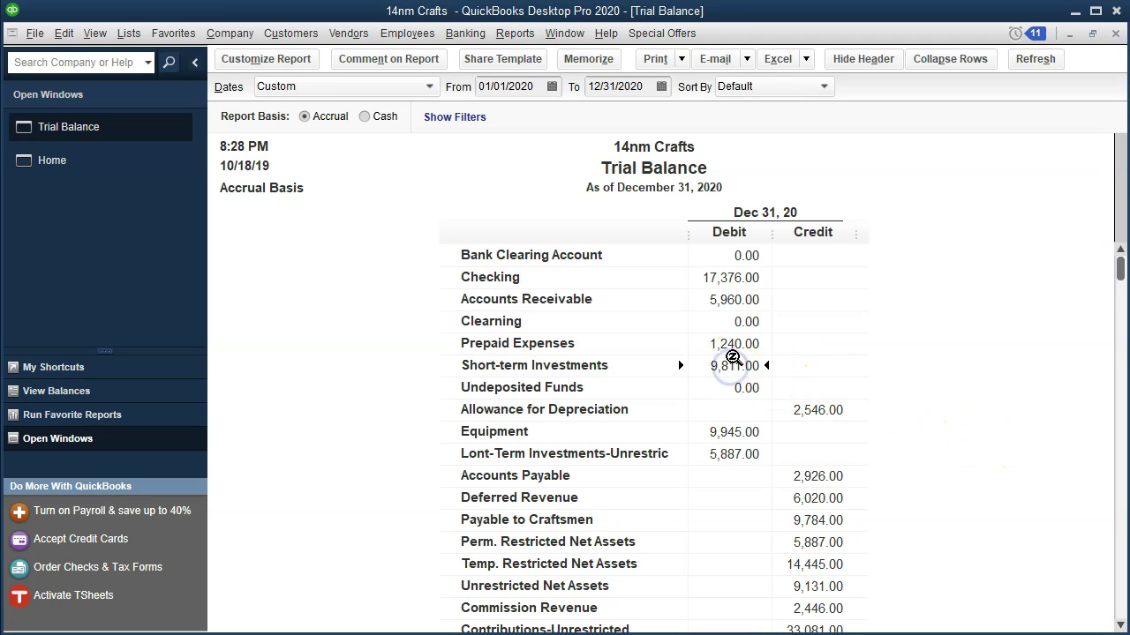
pyautogui.doubleClick(733, 357)
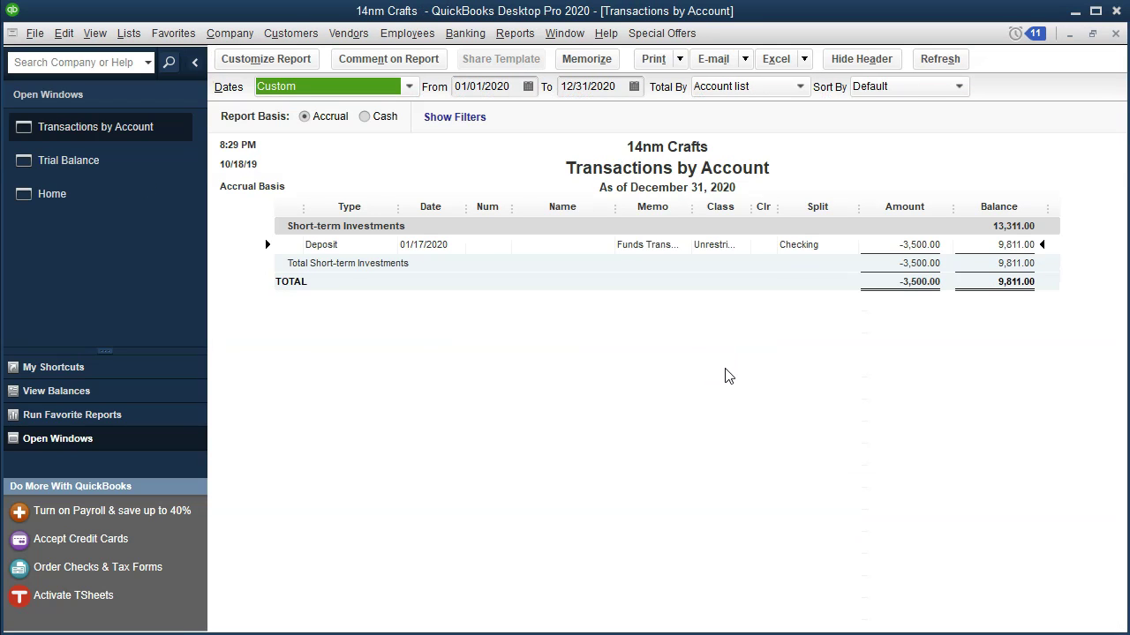
pyautogui.click(918, 245)
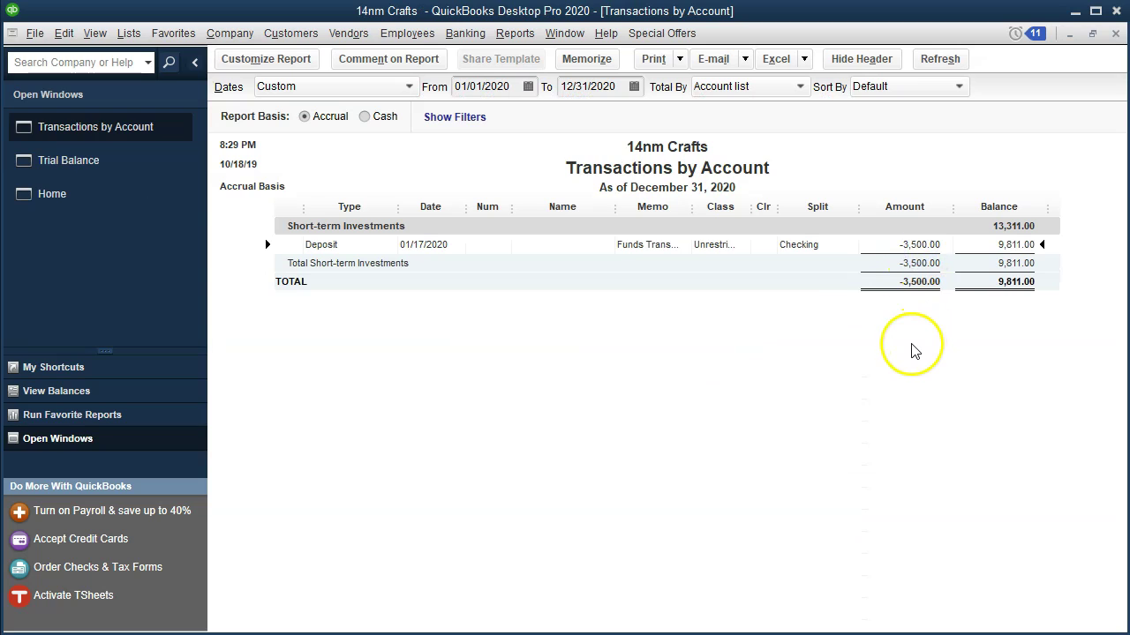
pyautogui.doubleClick(920, 250)
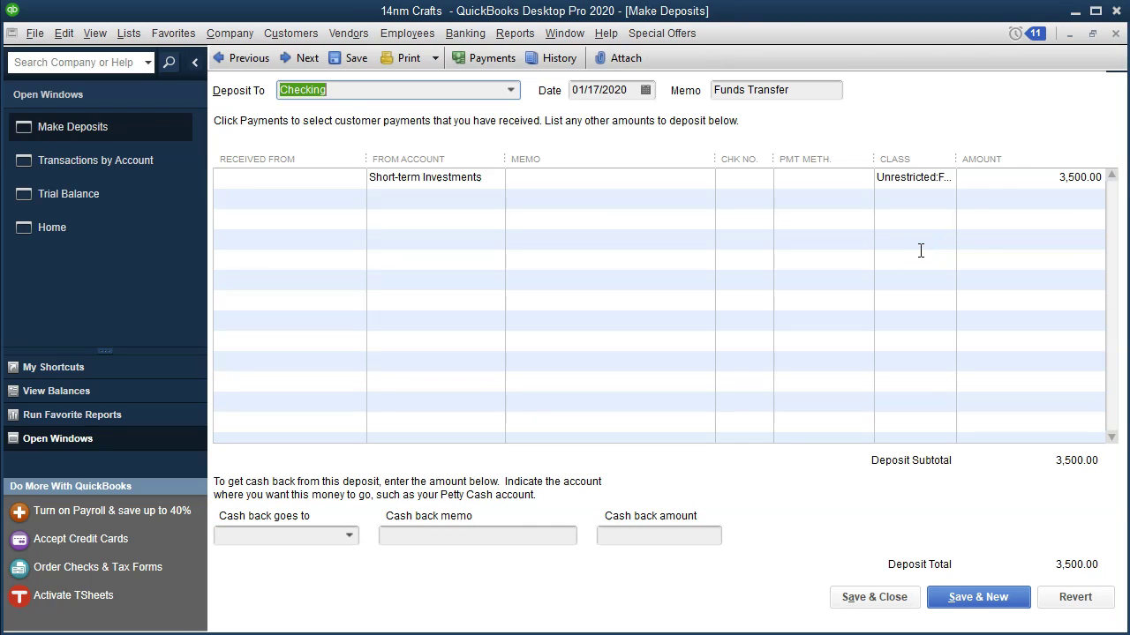
pyautogui.click(1114, 34)
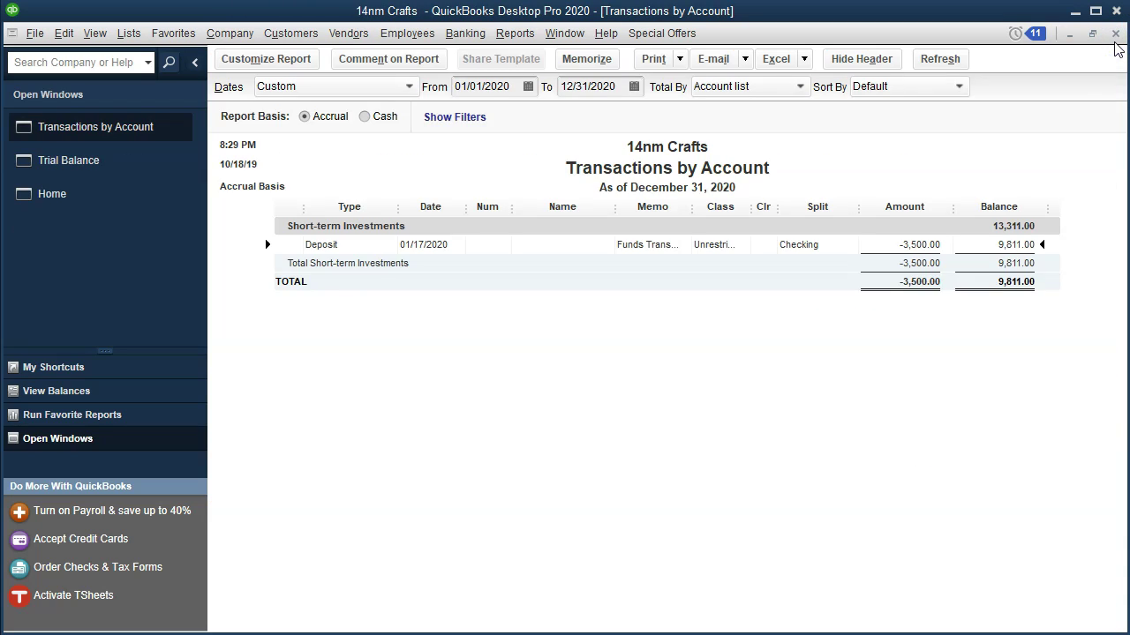